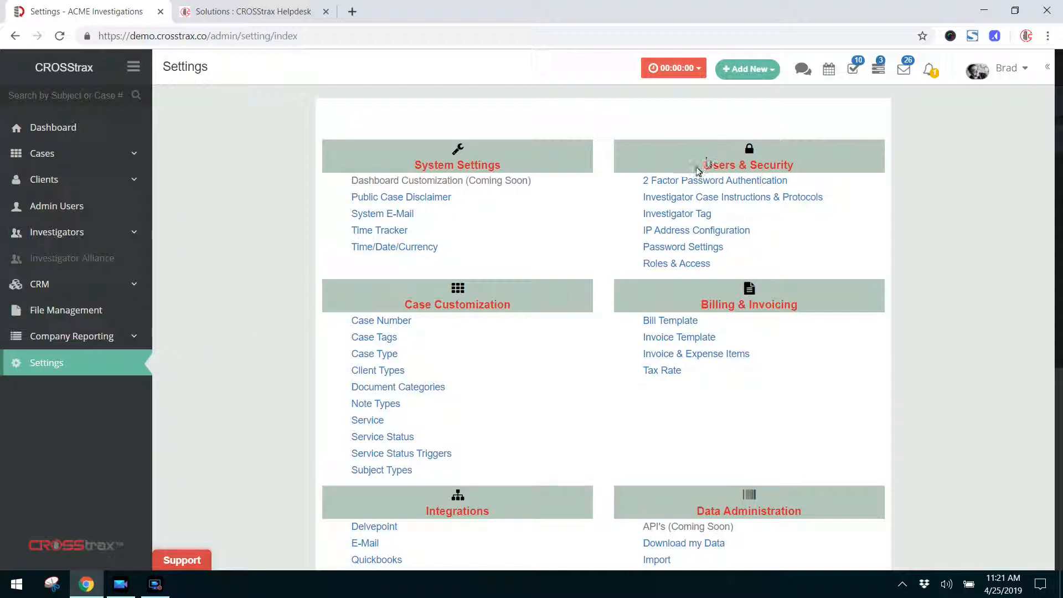
- Open the Roles & Access settings under Users & Security and look at the Investigator Role group
drag(696, 168, 808, 169)
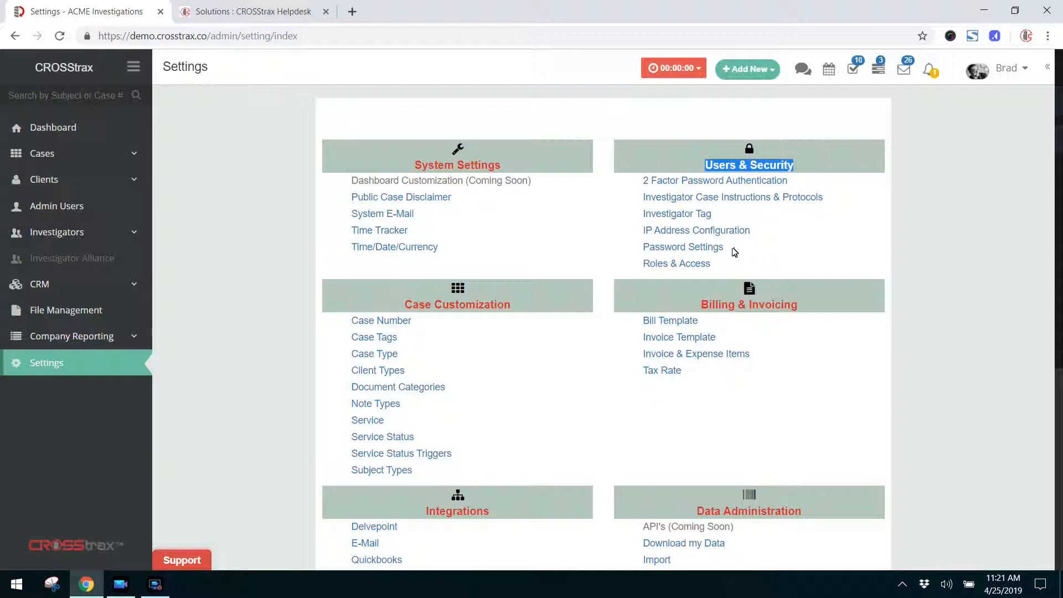
click(703, 265)
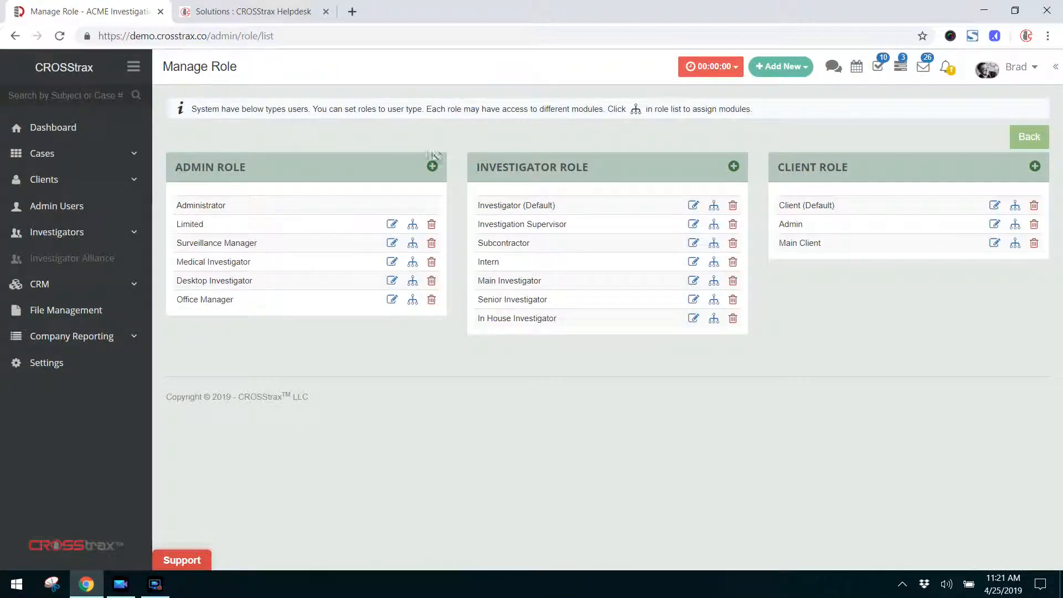
drag(477, 173, 600, 165)
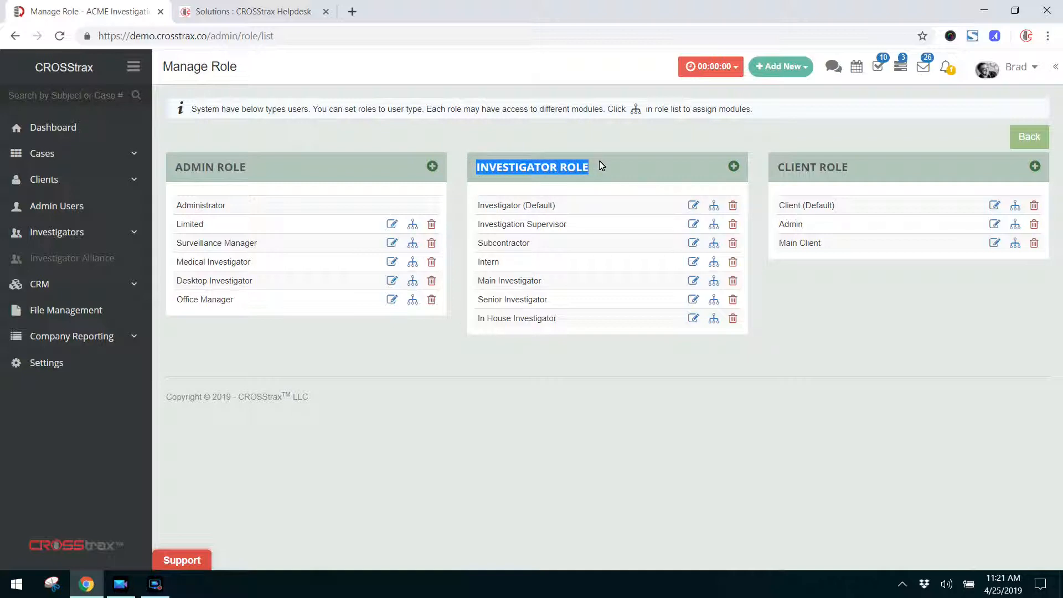
click(615, 165)
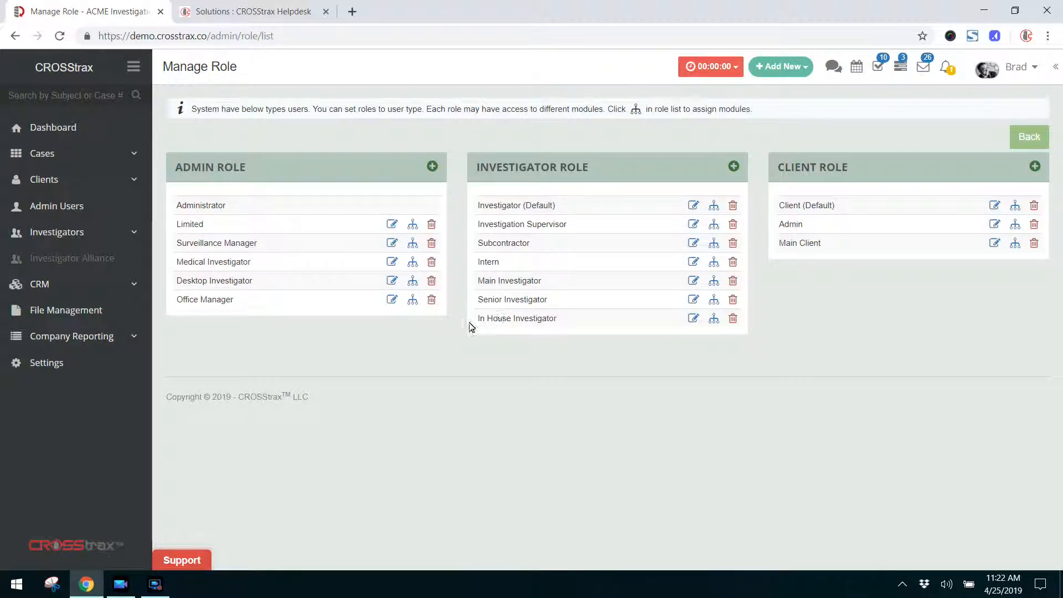
- Review the In House Investigator and Subcontractor roles, and open the module access settings of the Investigator (Default) role
drag(481, 321, 576, 317)
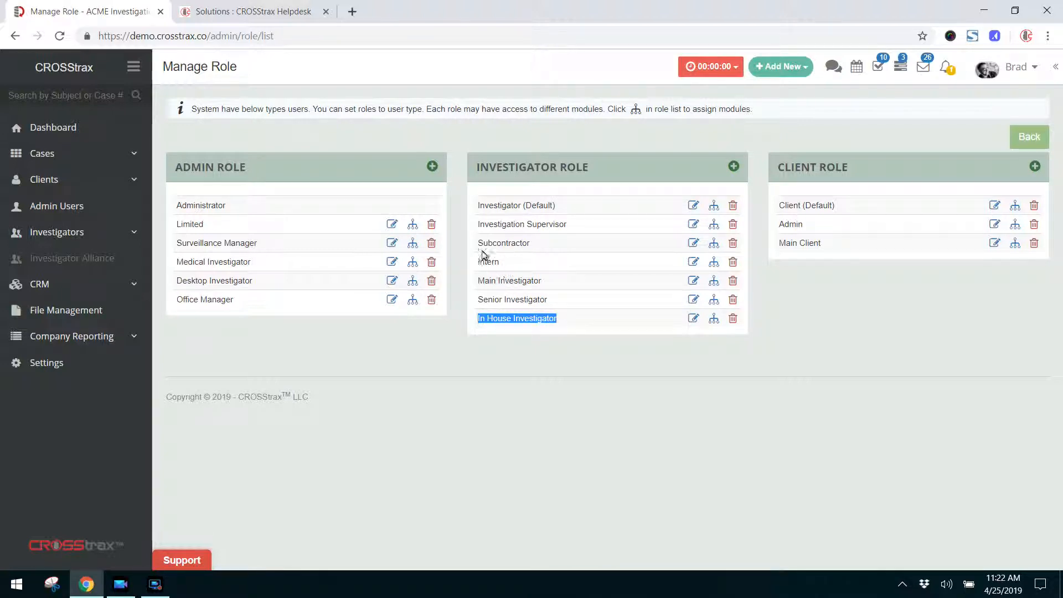
drag(478, 244, 544, 244)
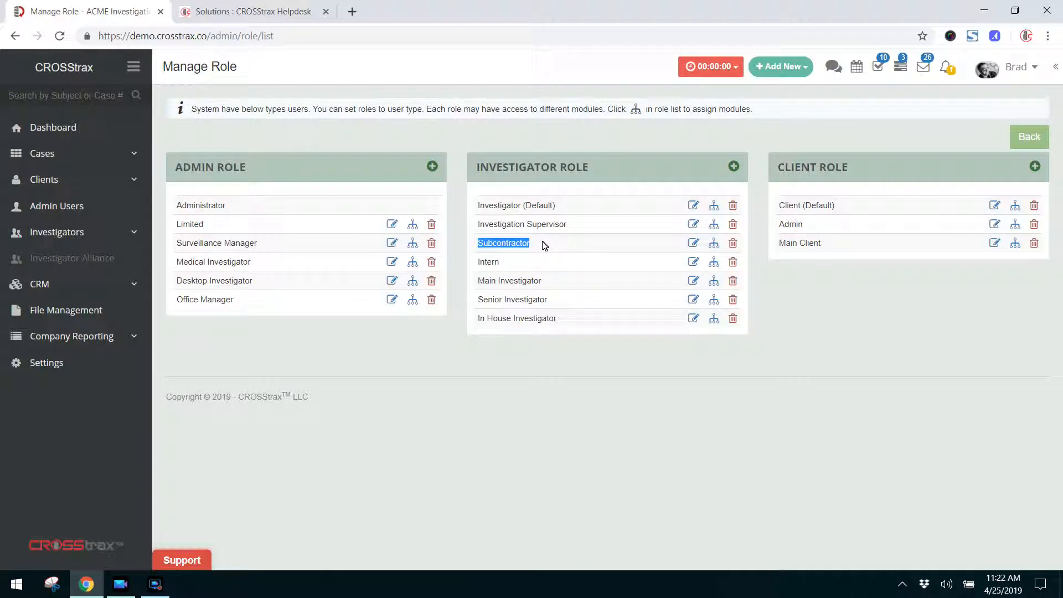
click(560, 246)
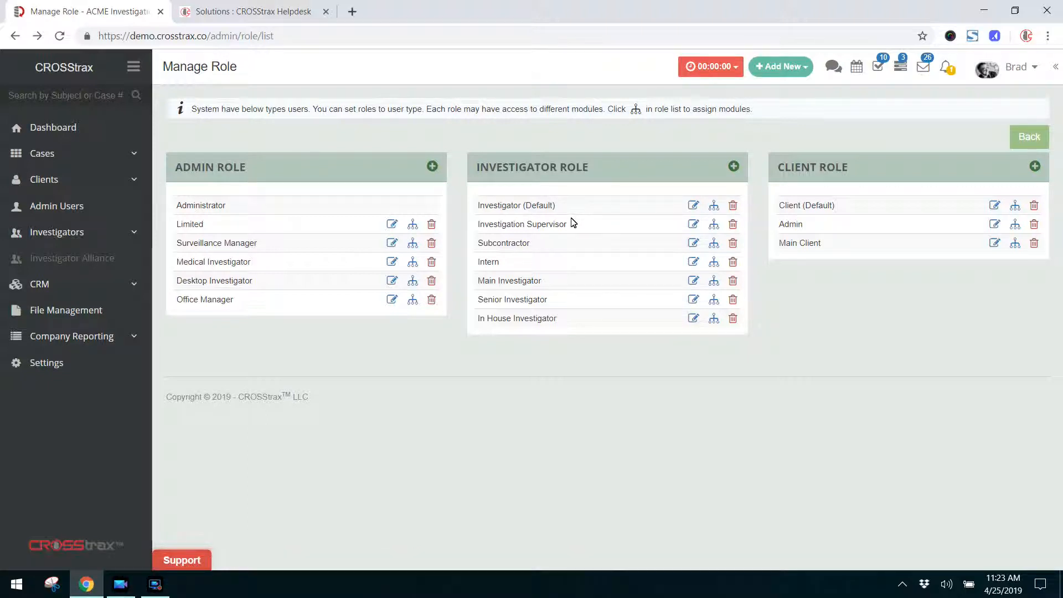
click(715, 206)
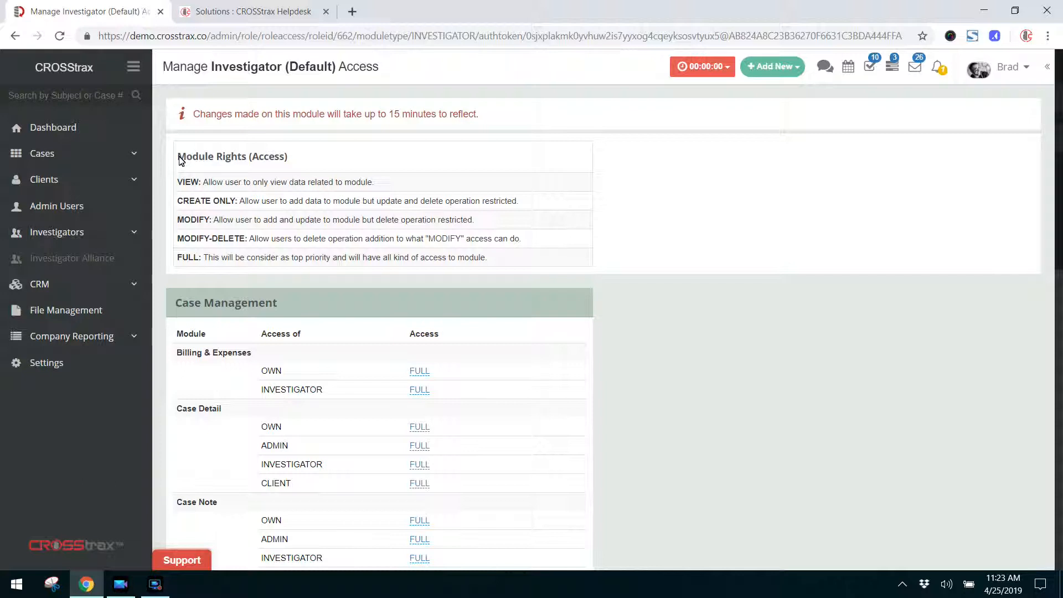
- Examine the Module Rights definitions and the Case Management modules, including Email, Case Note, Files: Video and Report
drag(181, 183, 498, 271)
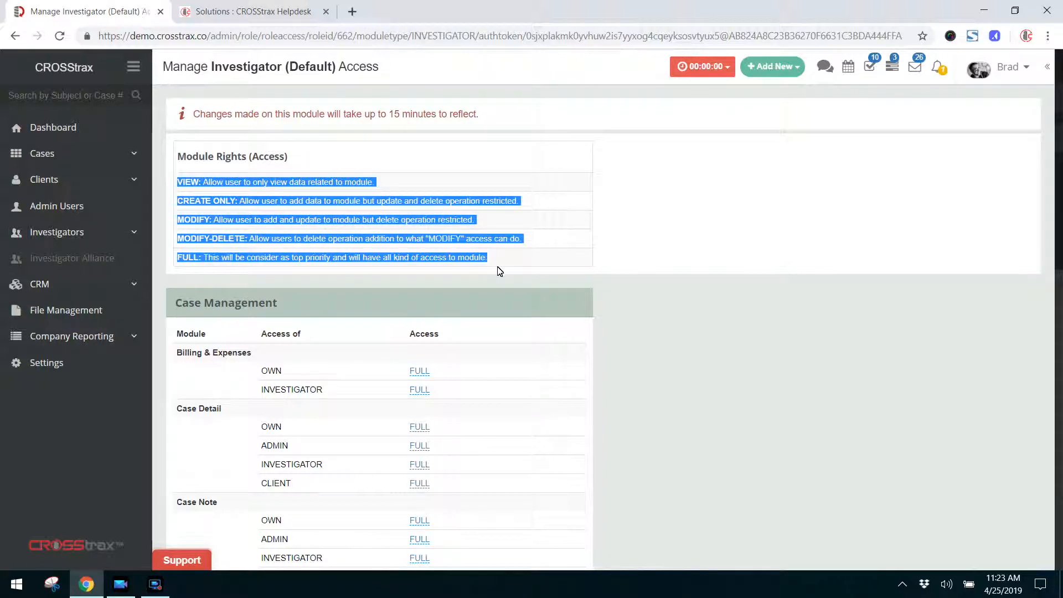
click(666, 205)
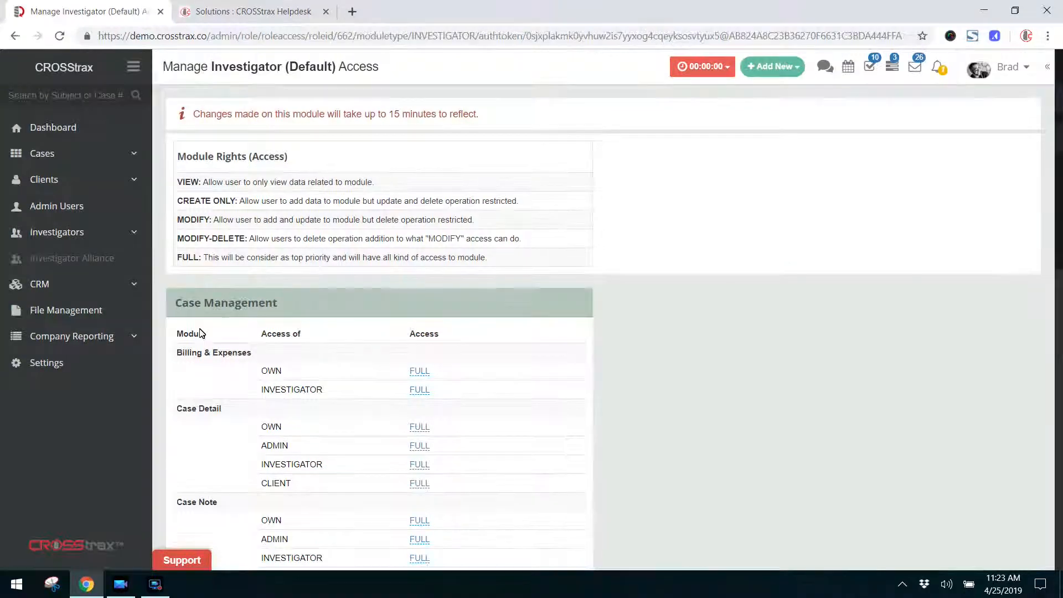
scroll(177, 332, down, 3)
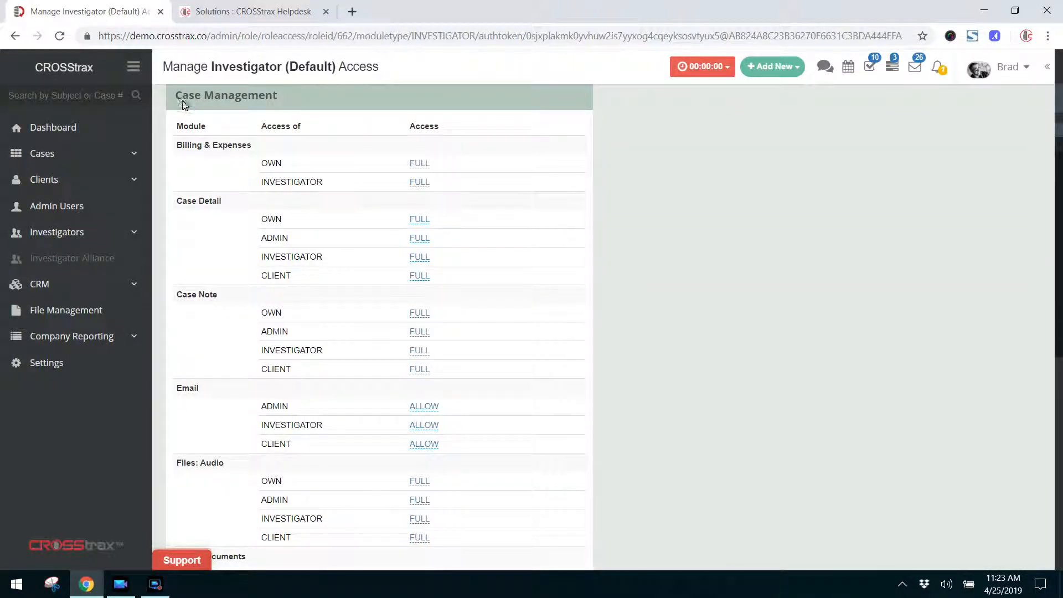
drag(178, 98, 287, 97)
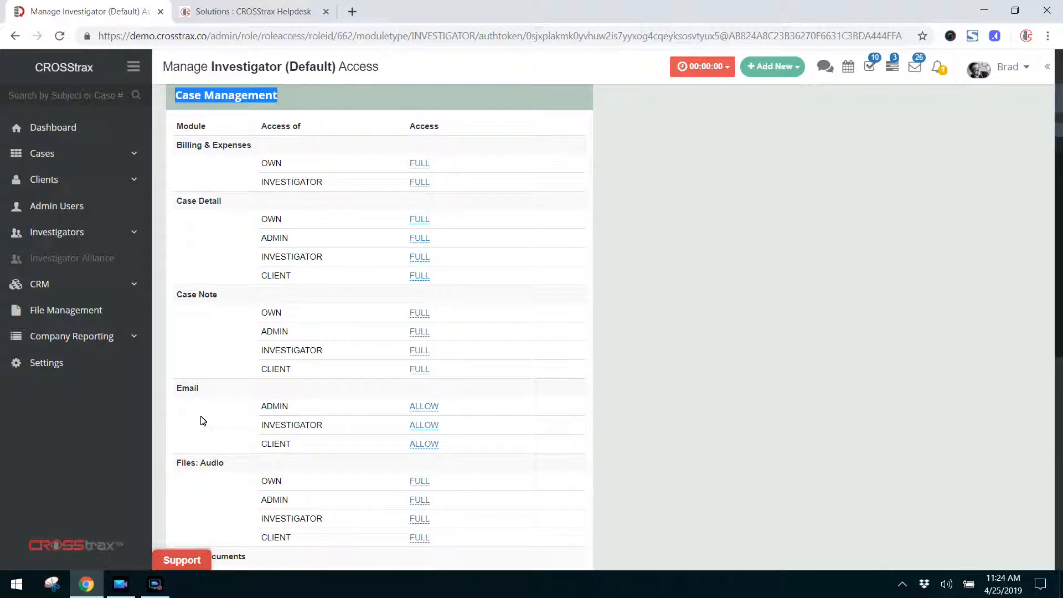
double_click(183, 387)
scroll(205, 395, down, 1)
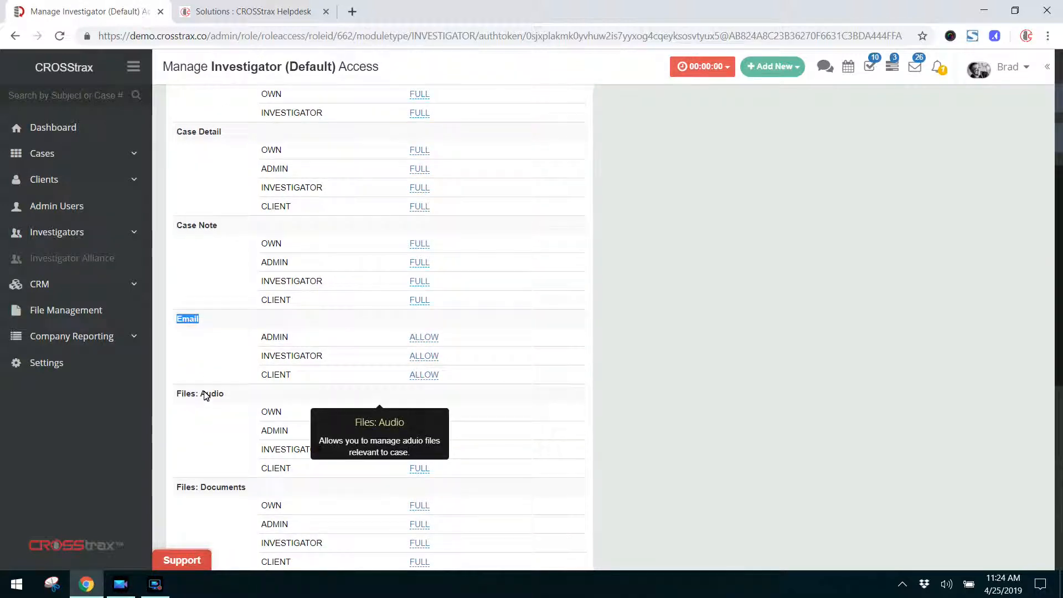
triple_click(177, 225)
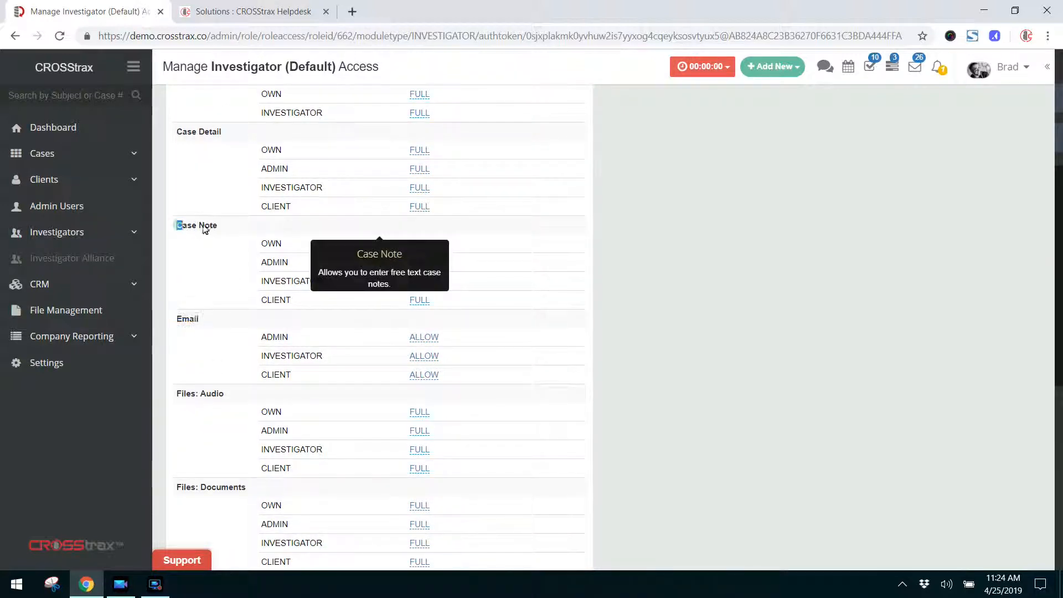
scroll(209, 356, down, 5)
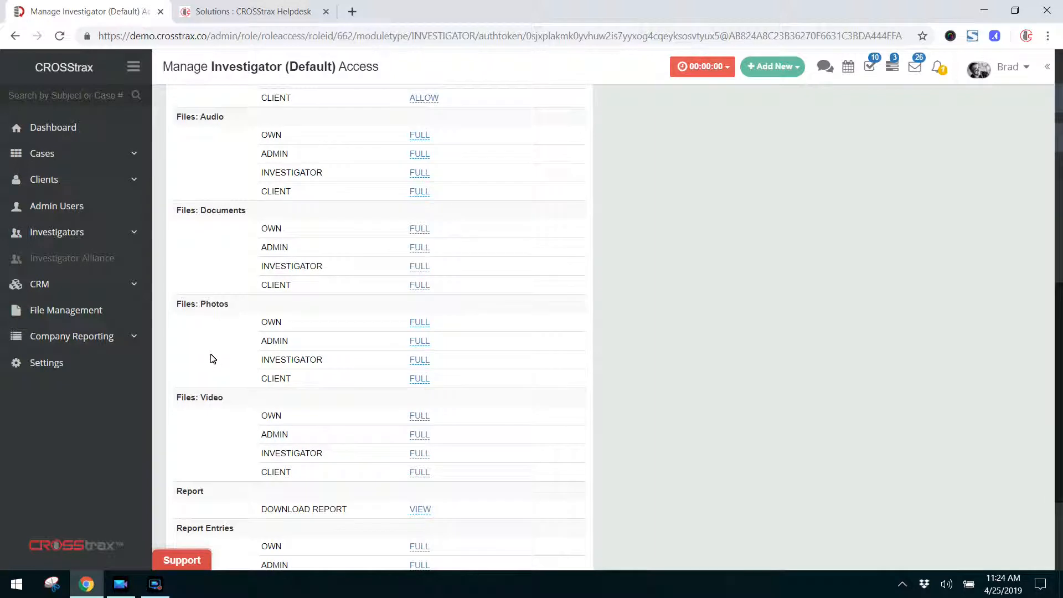
mouse_move(174, 402)
drag(176, 401, 220, 401)
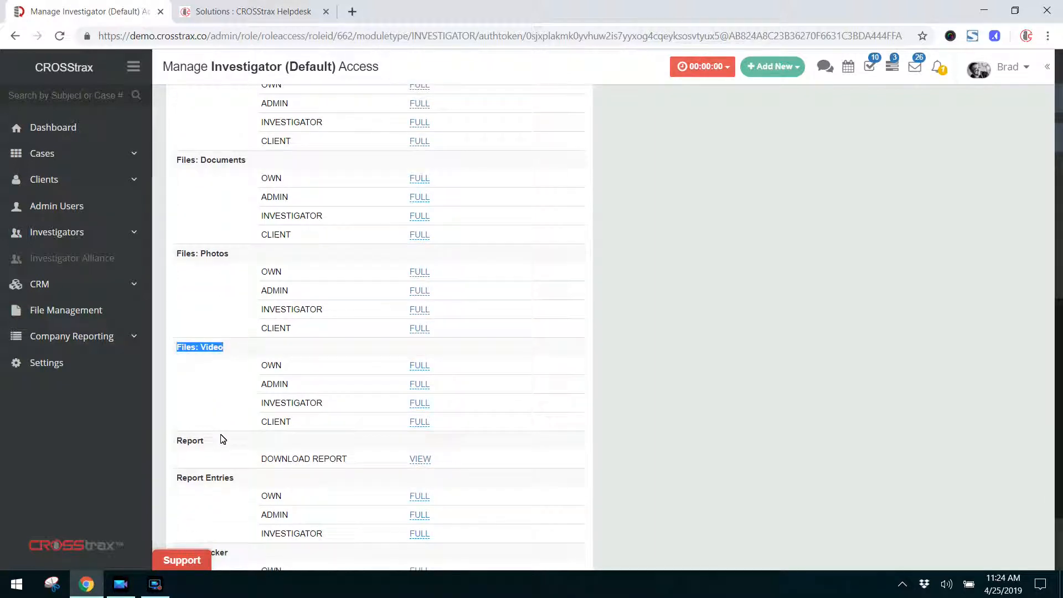
scroll(221, 437, down, 3)
mouse_move(188, 448)
scroll(244, 428, up, 3)
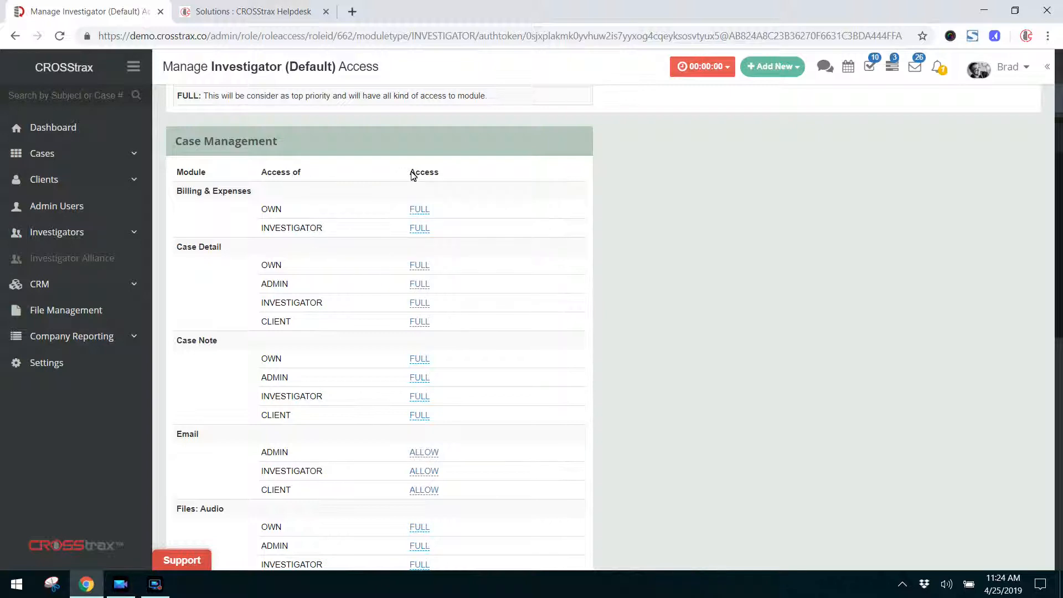
scroll(407, 177, up, 3)
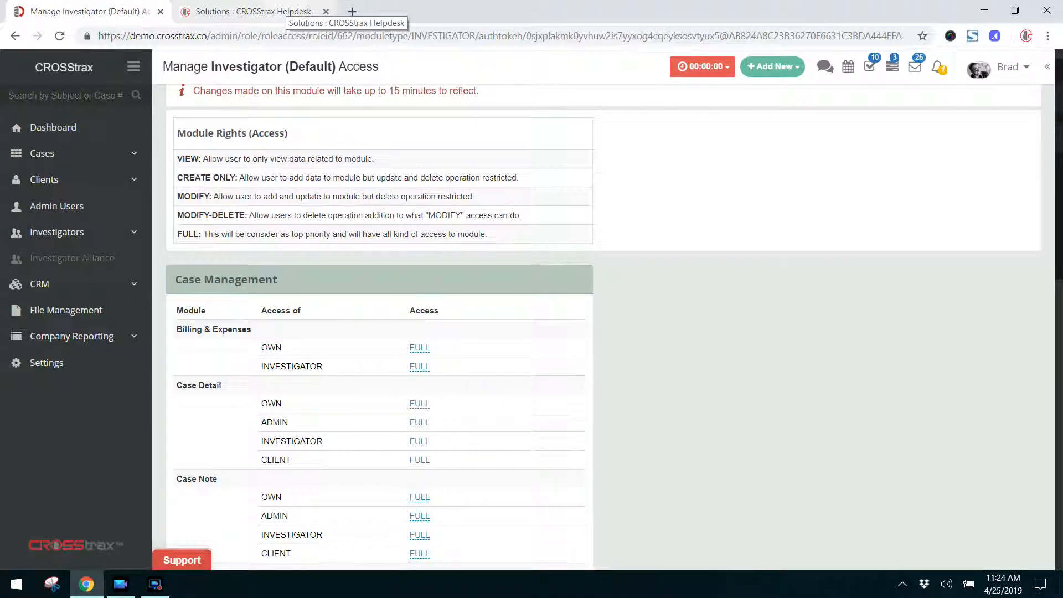
- Consult the CROSStrax Helpdesk article on what the "Access Of" items refer to, comparing it with the role's Case Management table
click(280, 11)
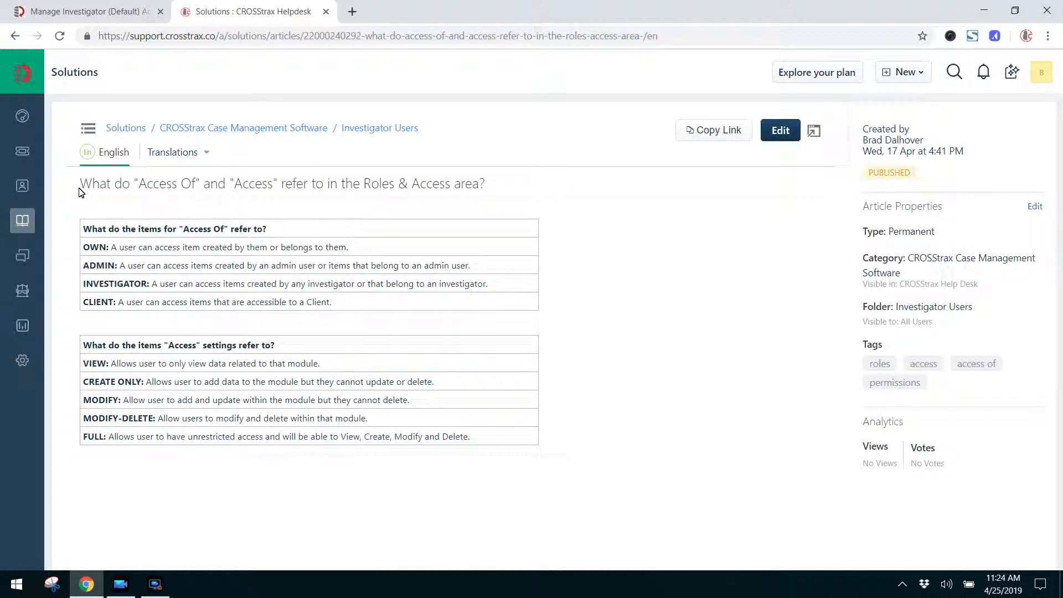
drag(184, 230, 225, 234)
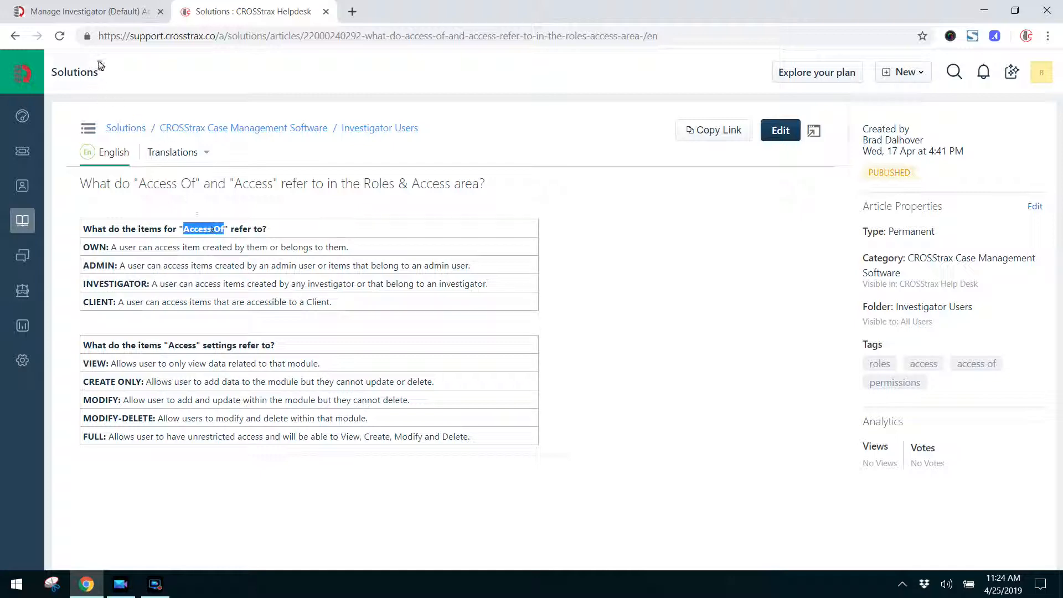
click(113, 8)
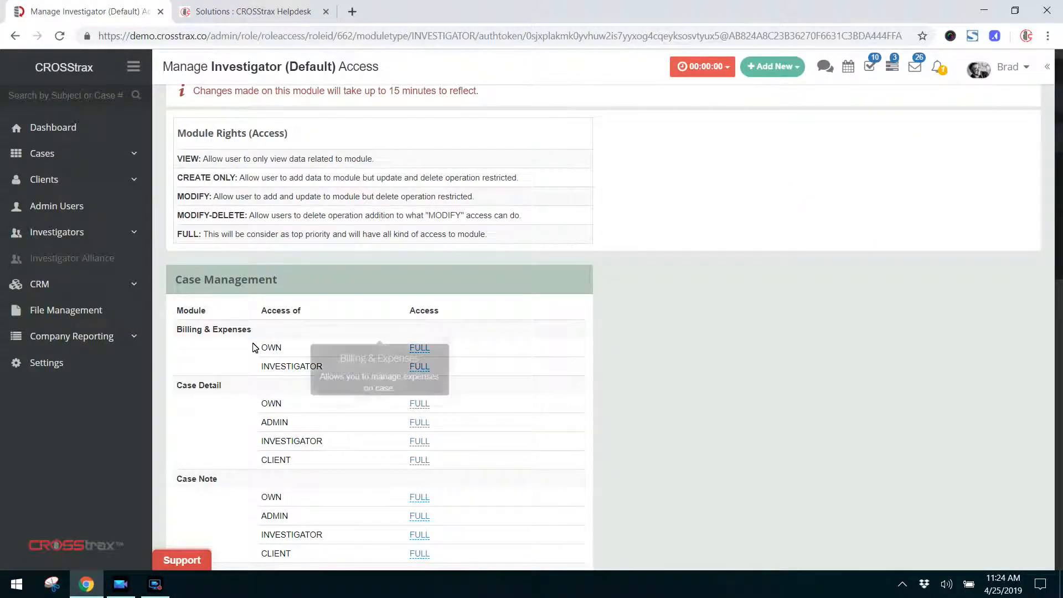
click(244, 15)
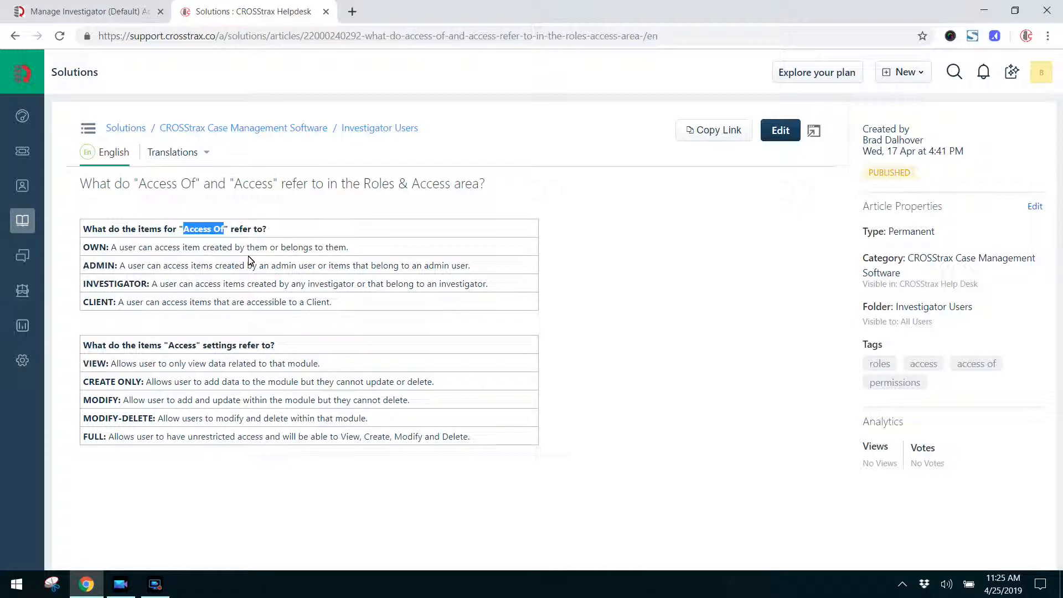
- Return to the Investigator (Default) access page and examine the Access column and the OWN entry of Billing & Expenses
click(119, 11)
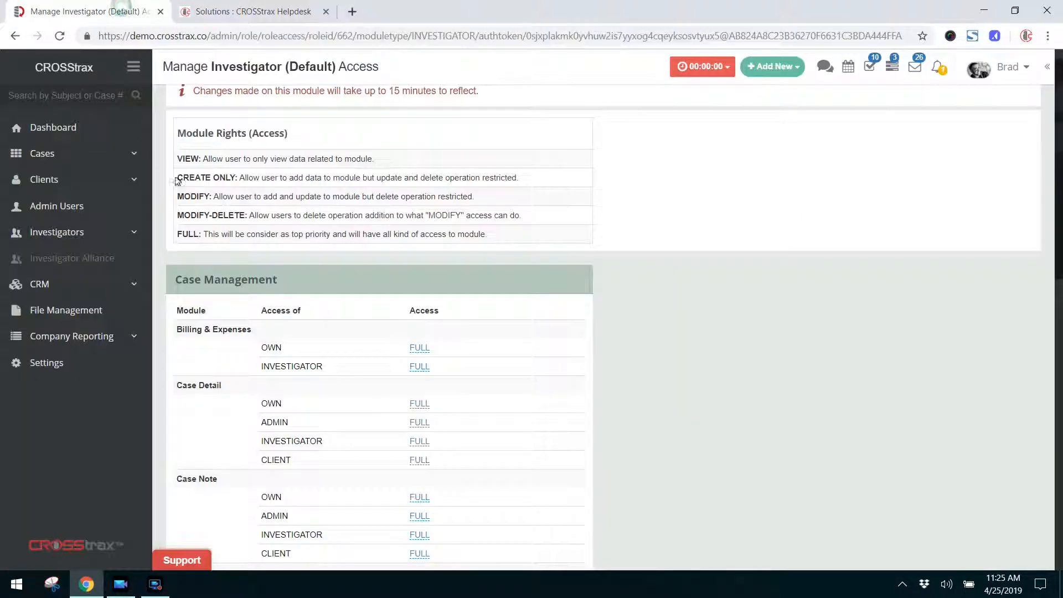
drag(409, 308, 455, 314)
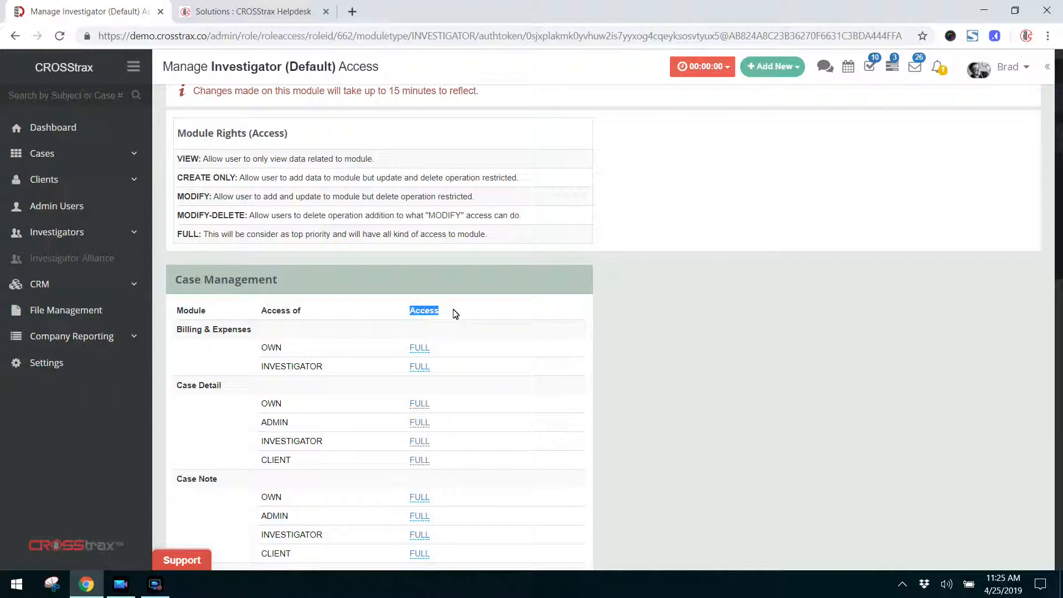
mouse_move(216, 343)
drag(263, 352, 286, 353)
mouse_move(225, 329)
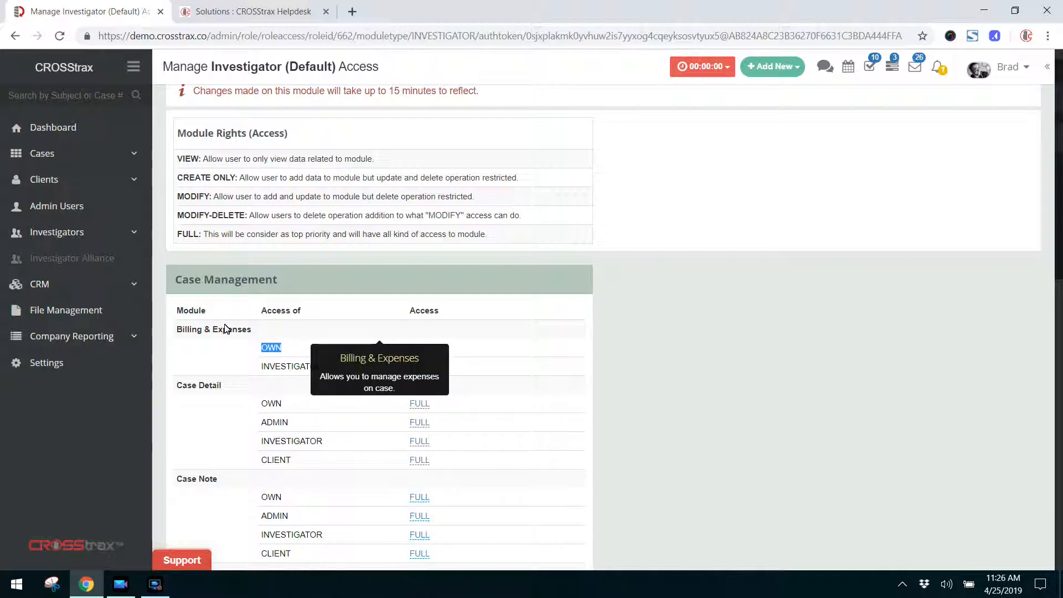
- Read in the CROSStrax Helpdesk article what the "Access" settings VIEW, CREATE ONLY, MODIFY and MODIFY-DELETE mean
click(287, 15)
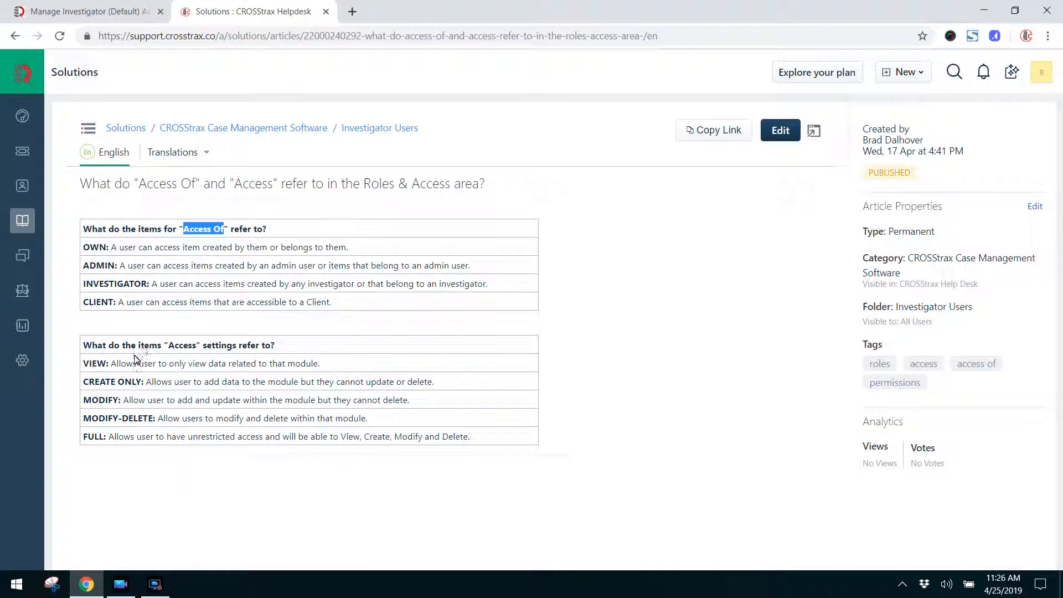
drag(160, 345, 207, 349)
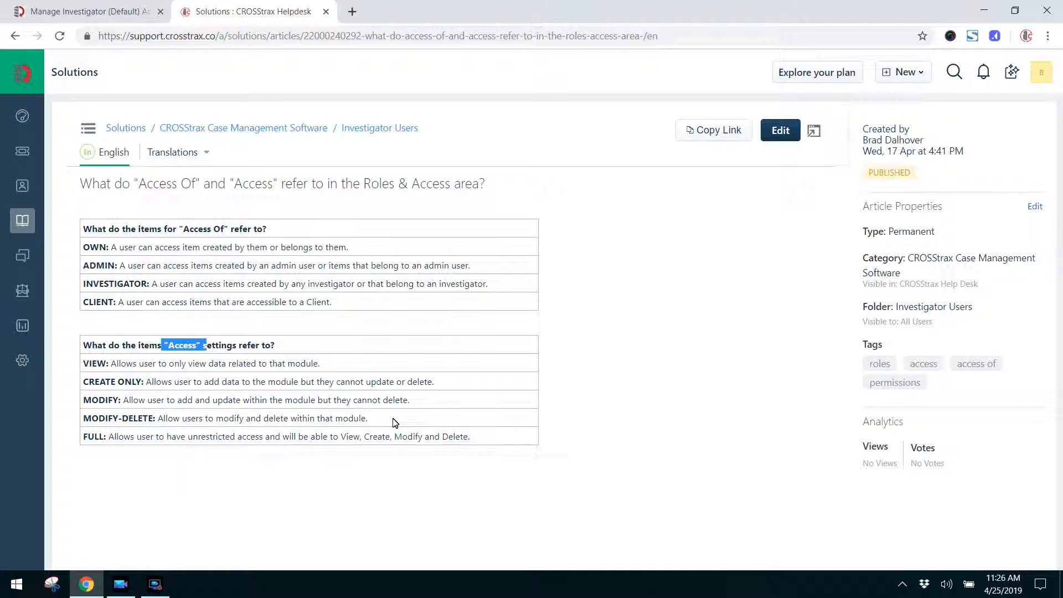
drag(83, 419, 156, 419)
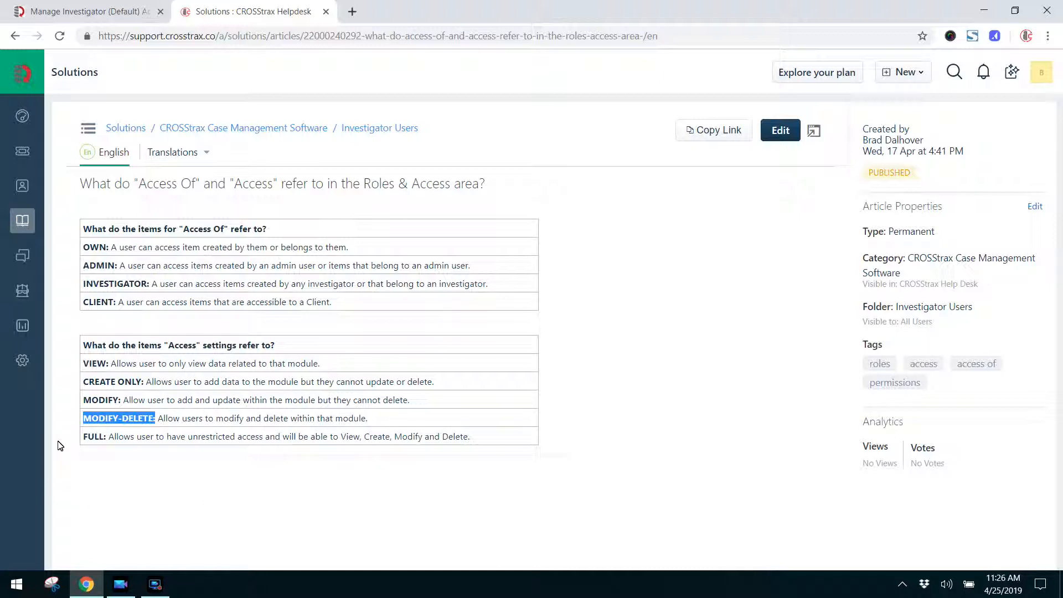
click(101, 477)
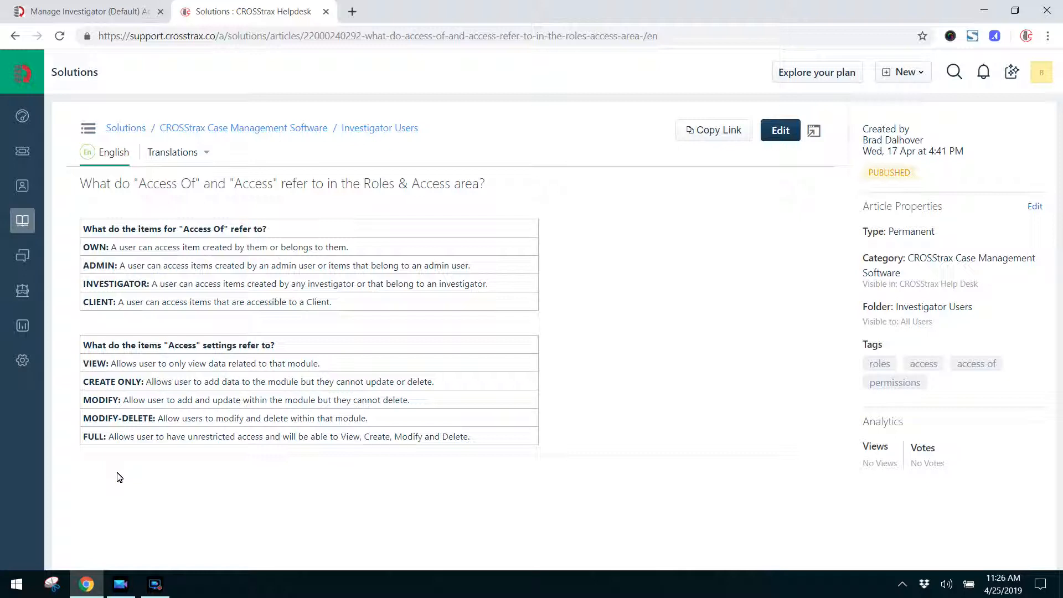
drag(83, 363, 388, 424)
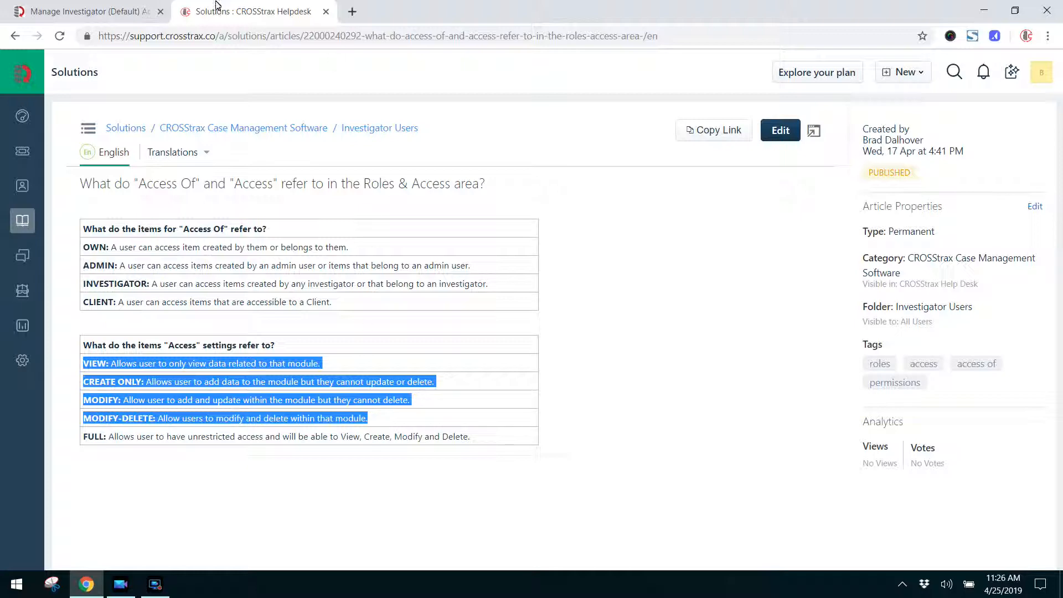
- Back on the Investigator (Default) access page, view the access options for the OWN entry of Billing & Expenses, and dismiss them
click(121, 11)
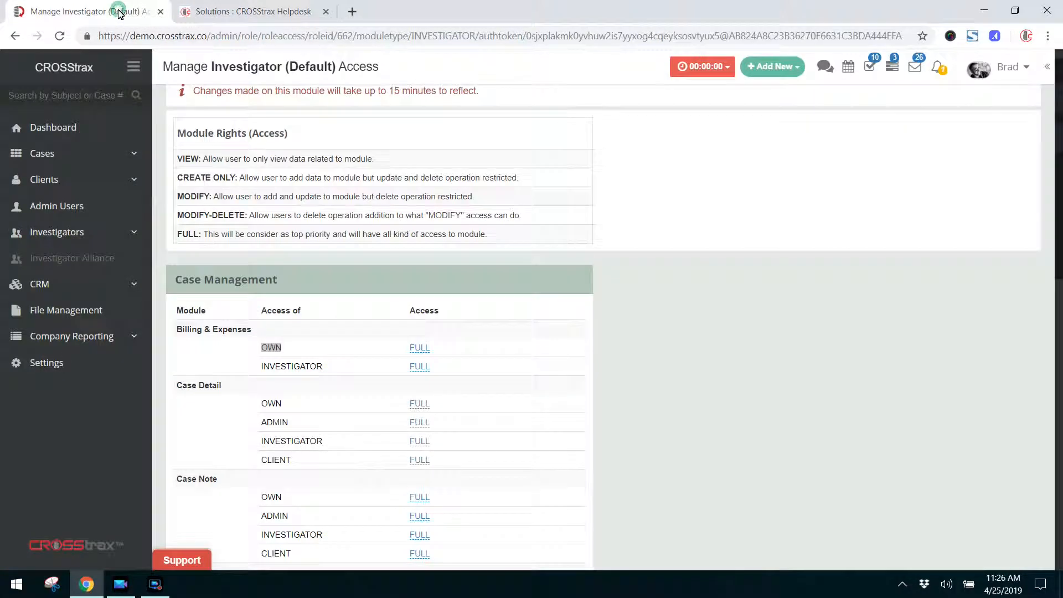
click(535, 293)
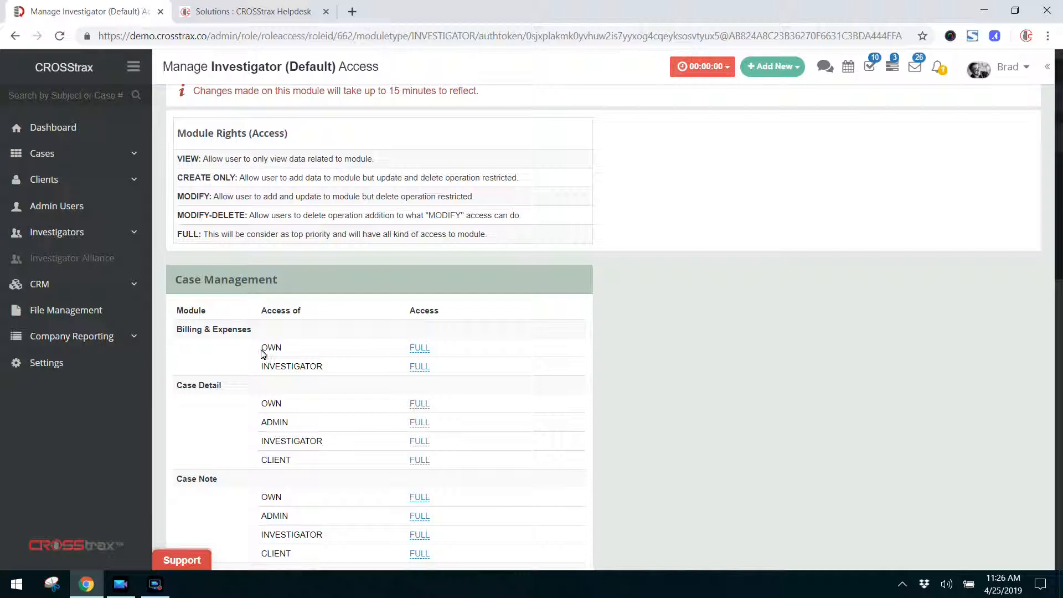
drag(262, 350, 289, 354)
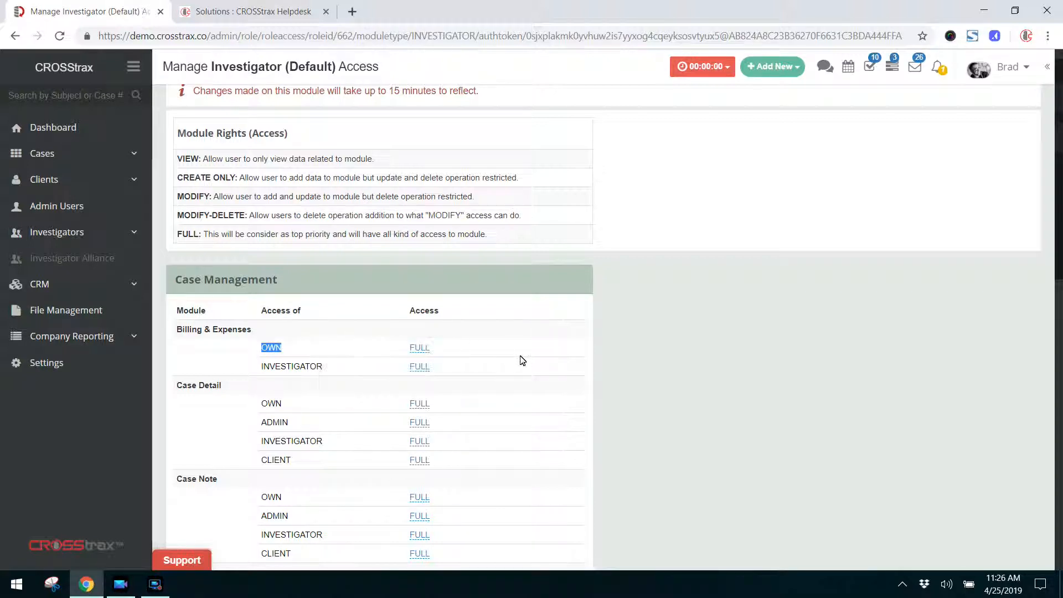
click(427, 351)
click(436, 322)
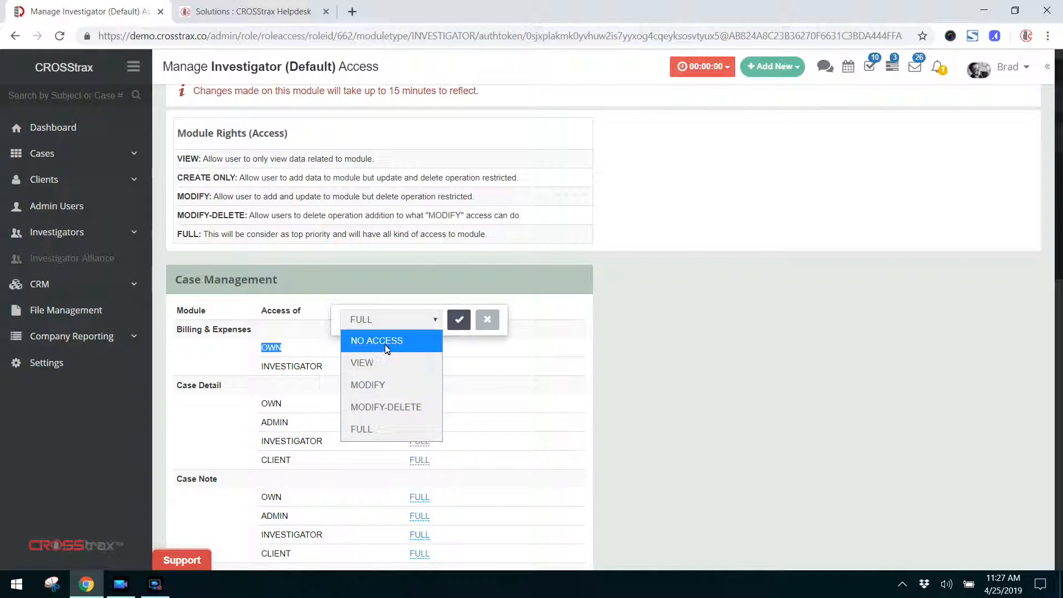
click(554, 376)
click(553, 374)
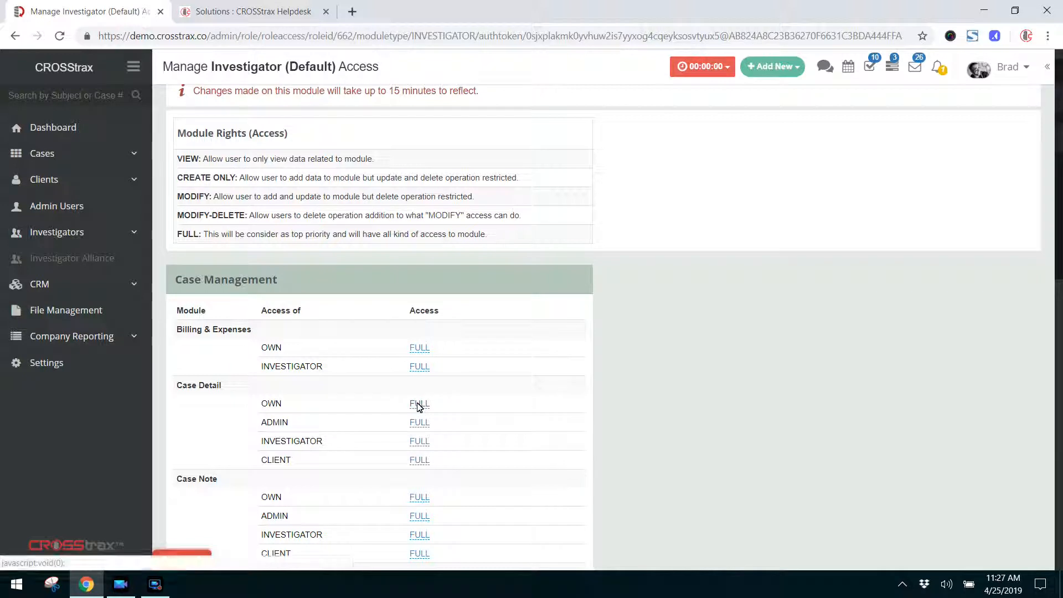
- Set the OWN access of the Case Detail module to NO ACCESS for the Investigator (Default) role
click(419, 404)
click(430, 378)
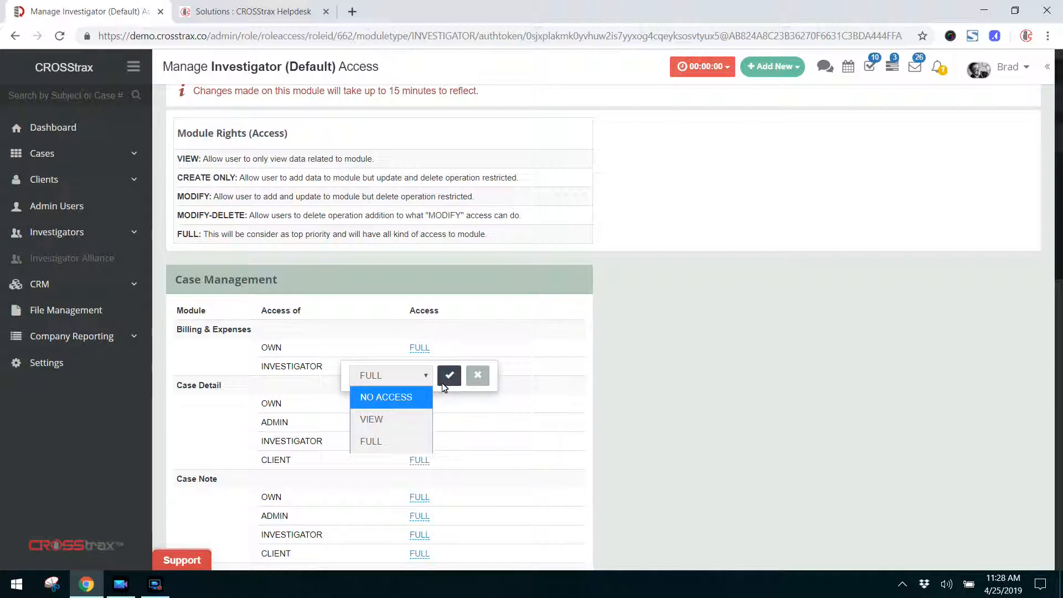
click(391, 402)
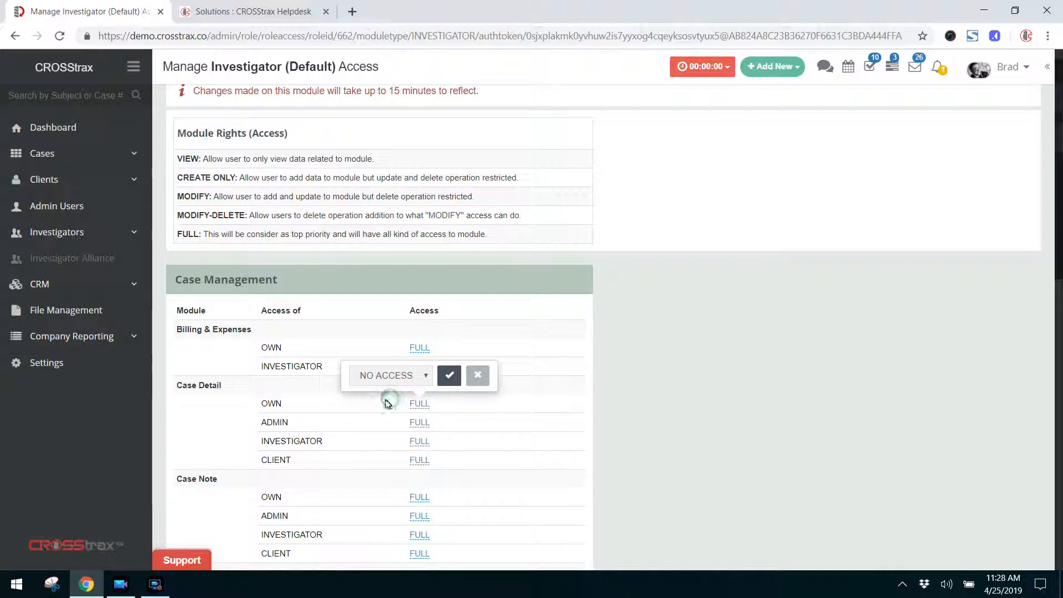
click(448, 377)
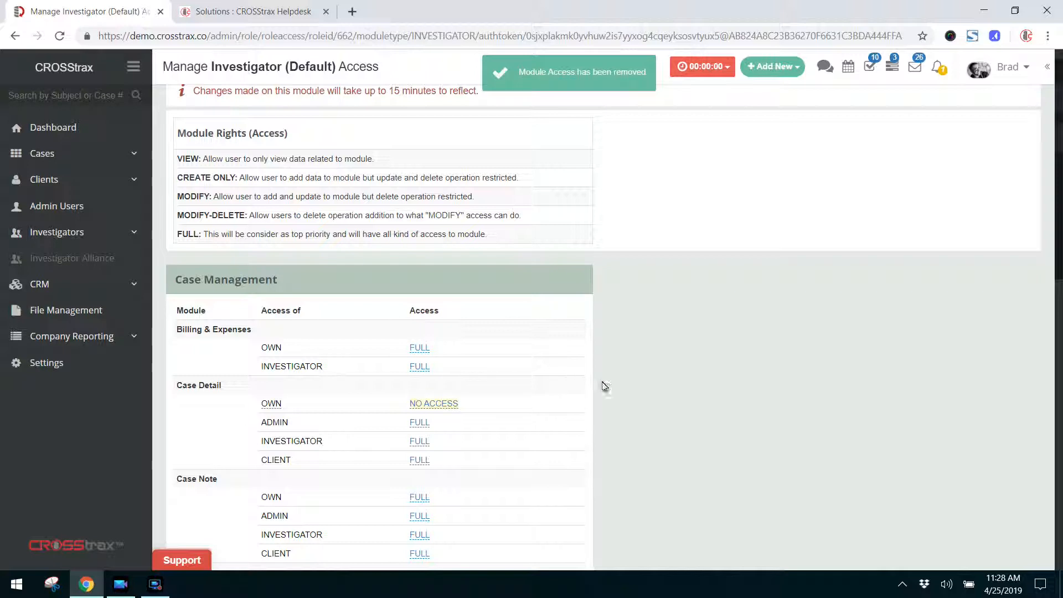
- Set the ADMIN access of the Email module to NO ACCESS
scroll(516, 423, down, 4)
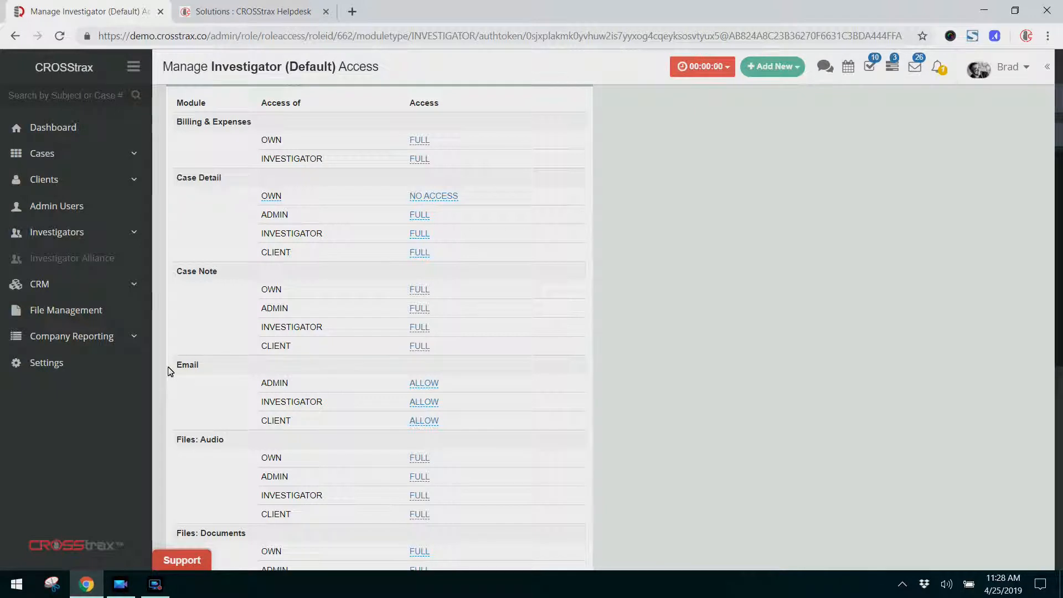
drag(168, 367, 197, 368)
click(195, 388)
click(272, 386)
click(415, 389)
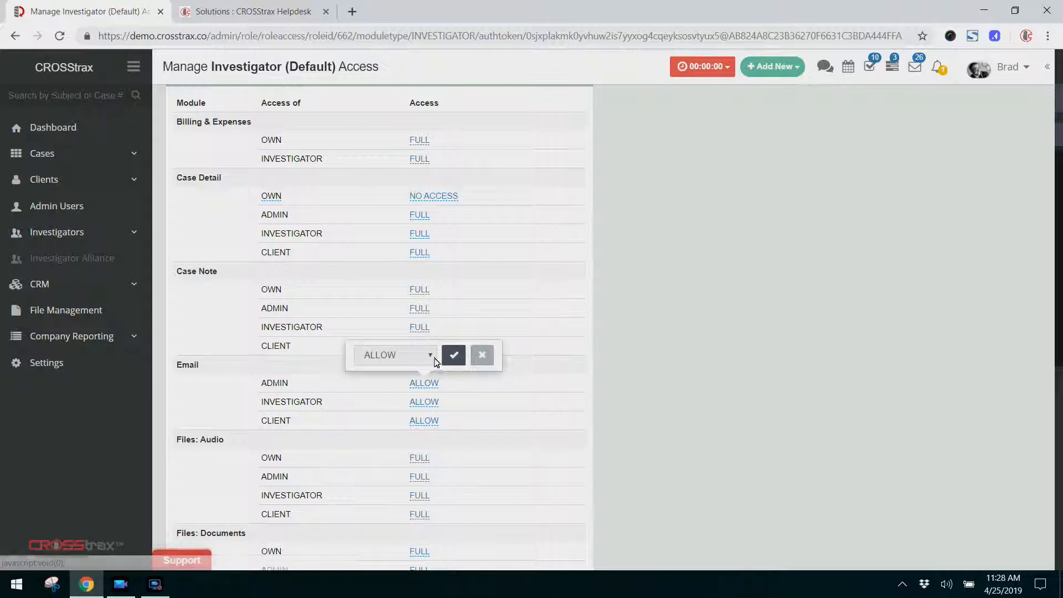
click(432, 359)
click(419, 376)
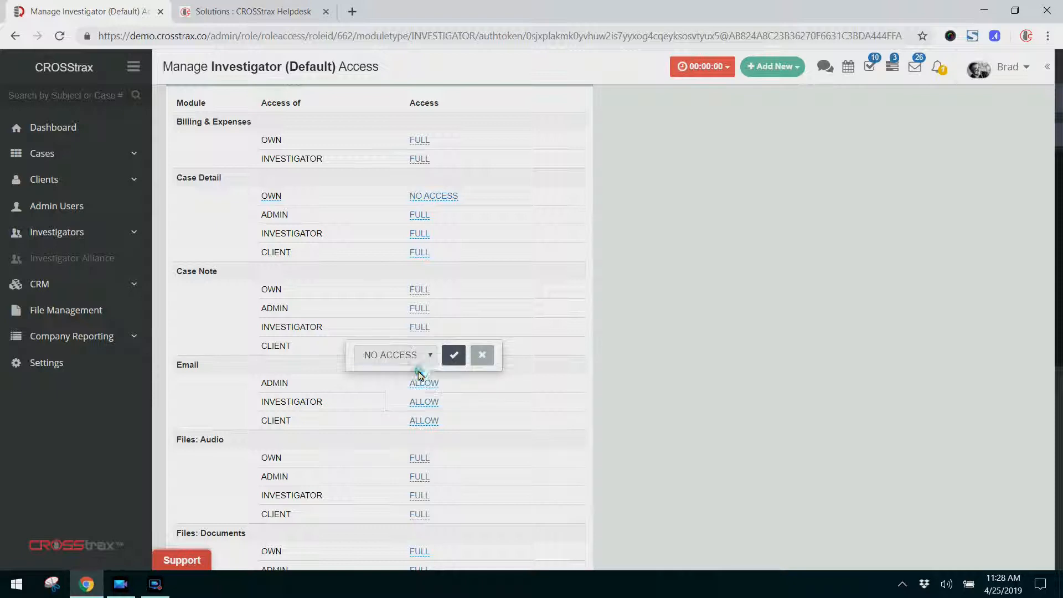
click(454, 358)
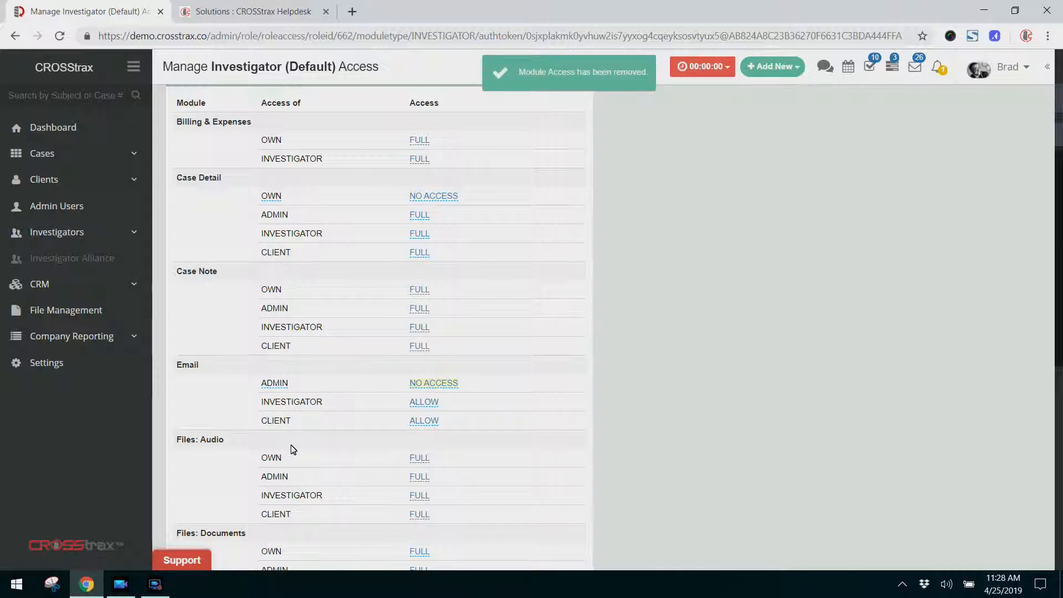
- Set the OWN access of the Files: Photos module to VIEW
scroll(292, 449, down, 4)
scroll(292, 449, down, 1)
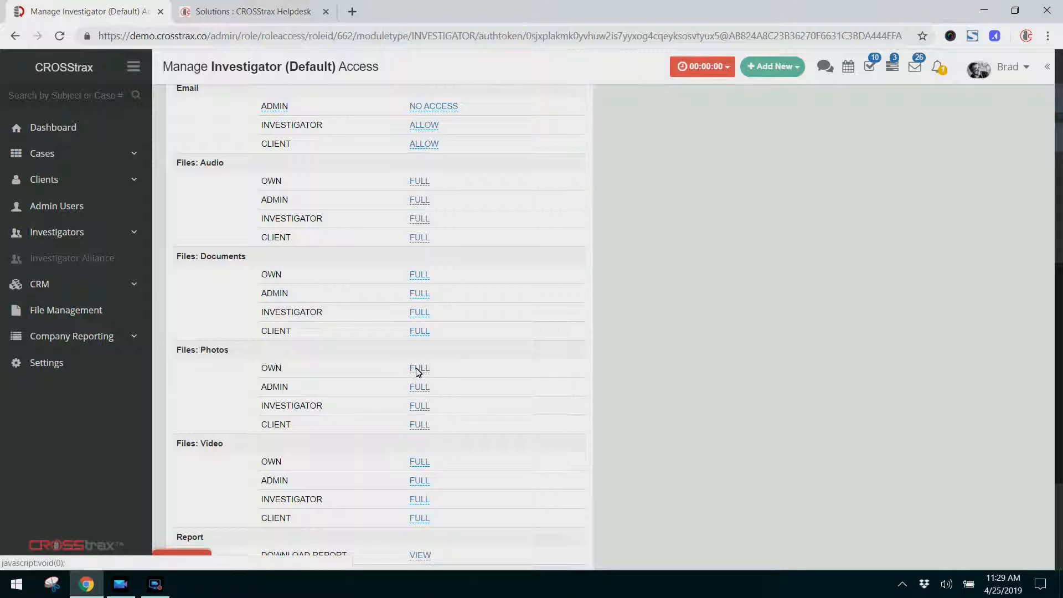
drag(254, 370, 289, 370)
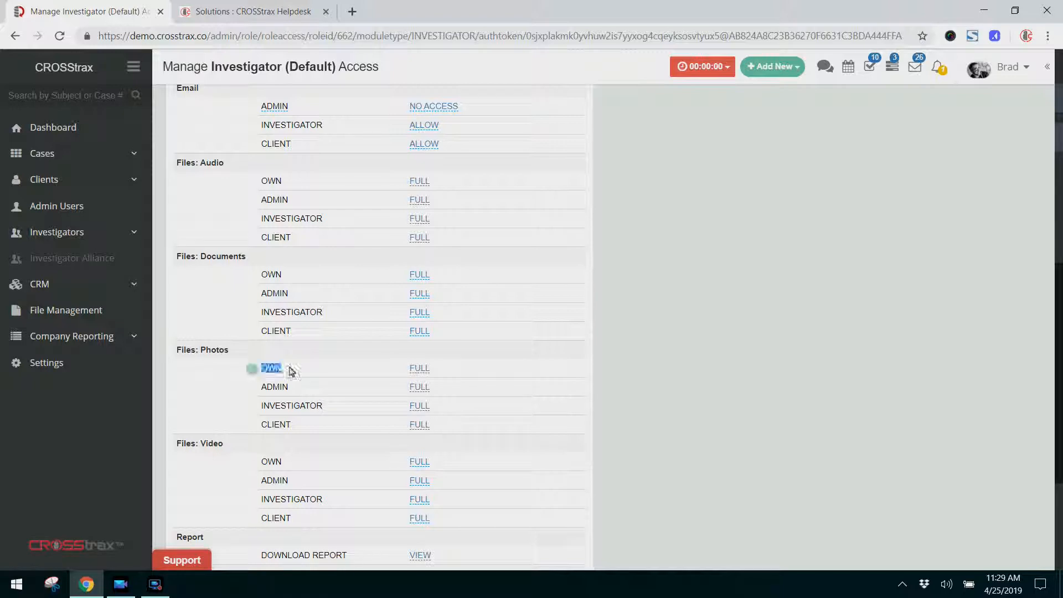
click(419, 370)
click(432, 342)
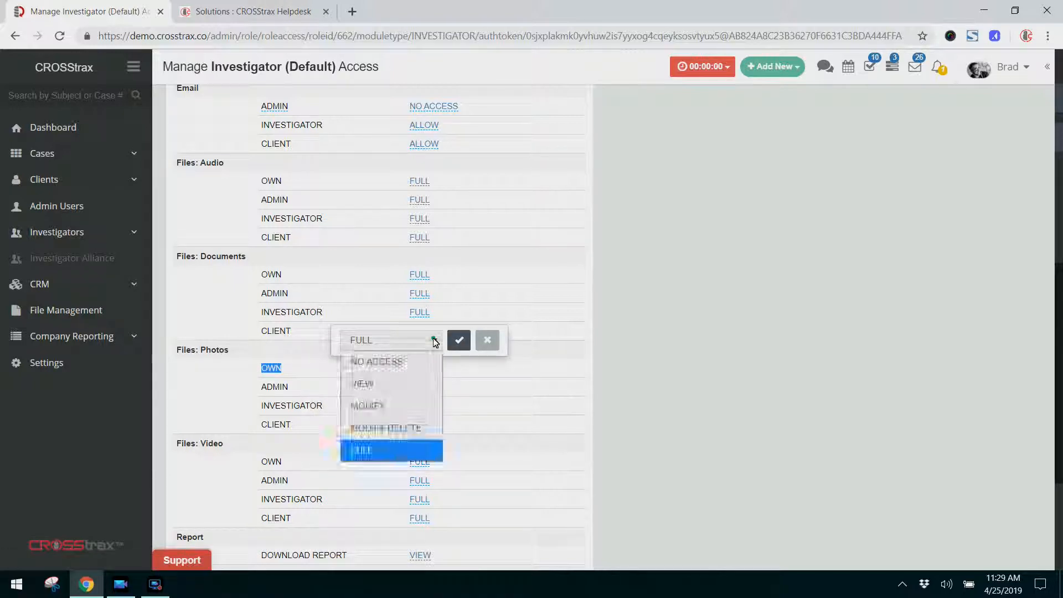
click(377, 389)
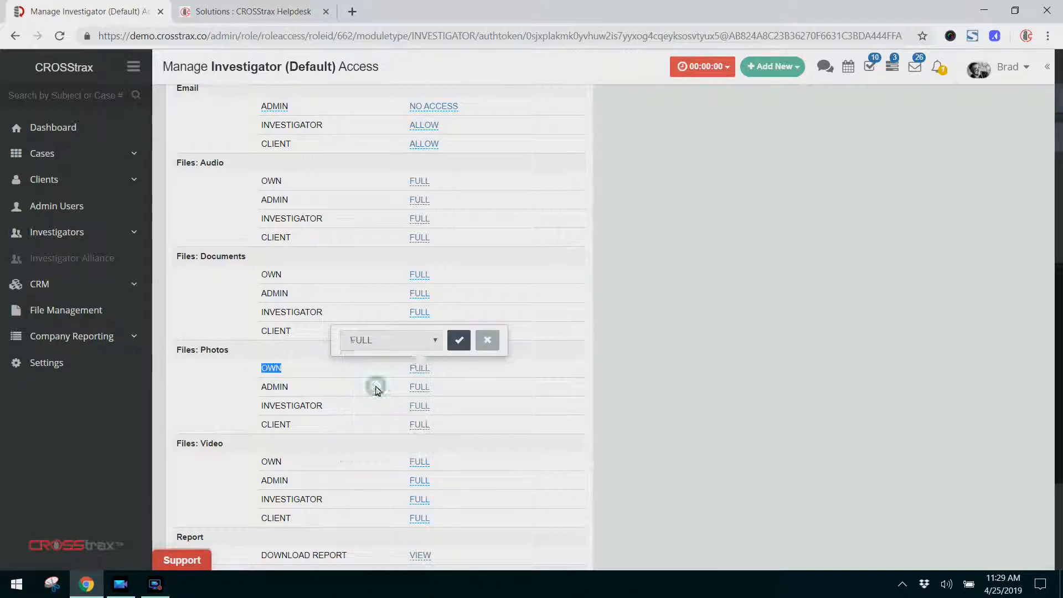
click(459, 341)
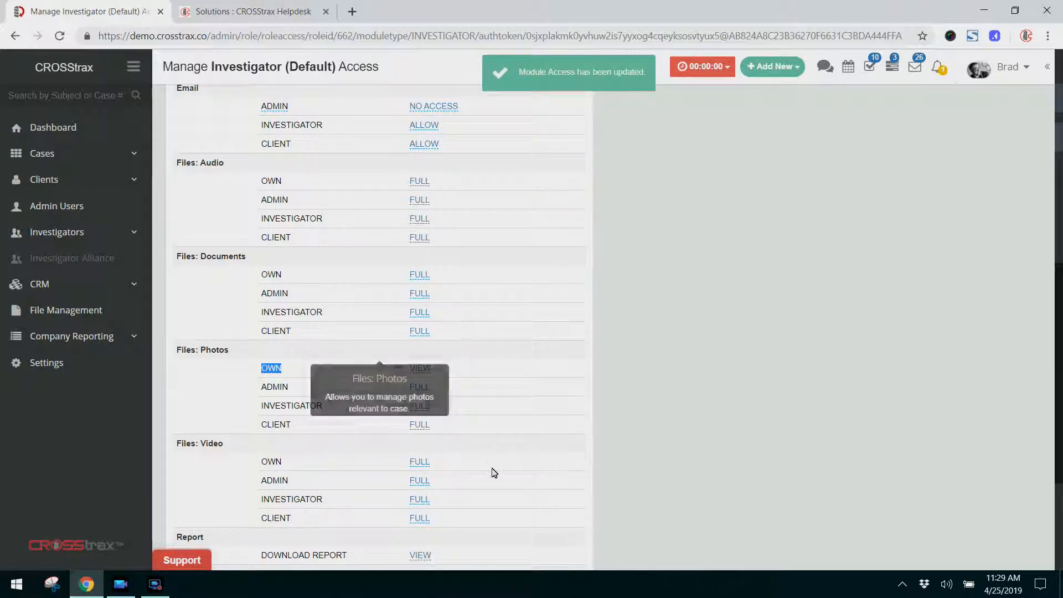
- Set the ADMIN and INVESTIGATOR access of the Files: Photos module to VIEW
click(419, 387)
click(436, 360)
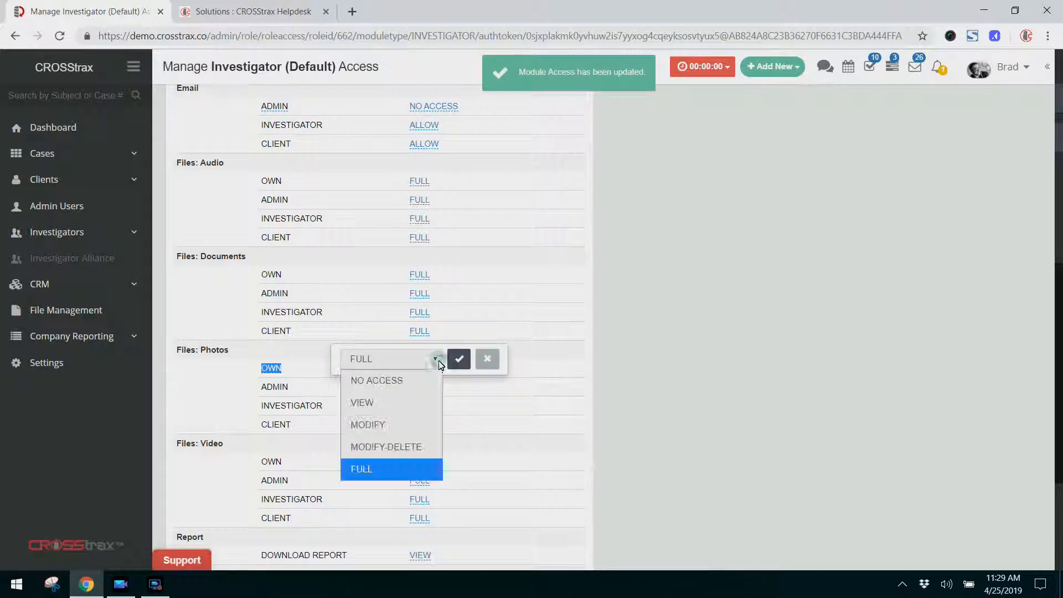
click(418, 403)
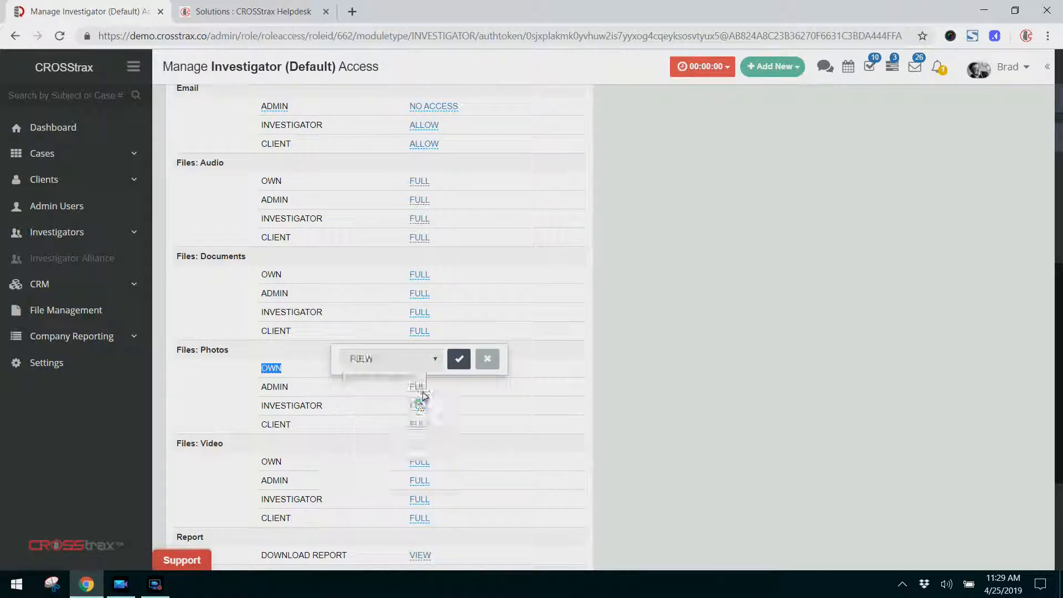
click(459, 359)
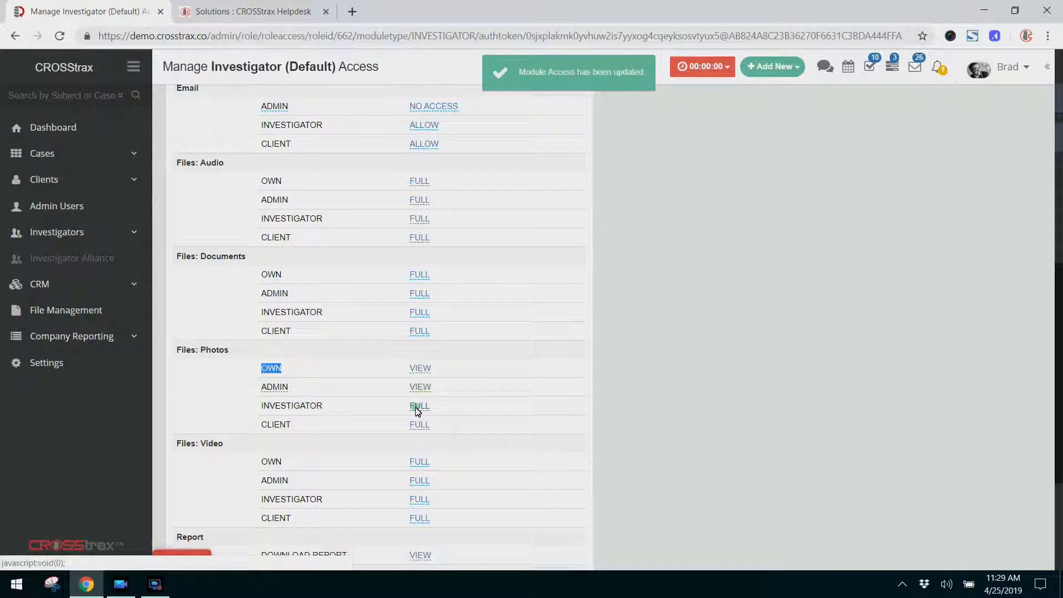
click(418, 406)
click(437, 377)
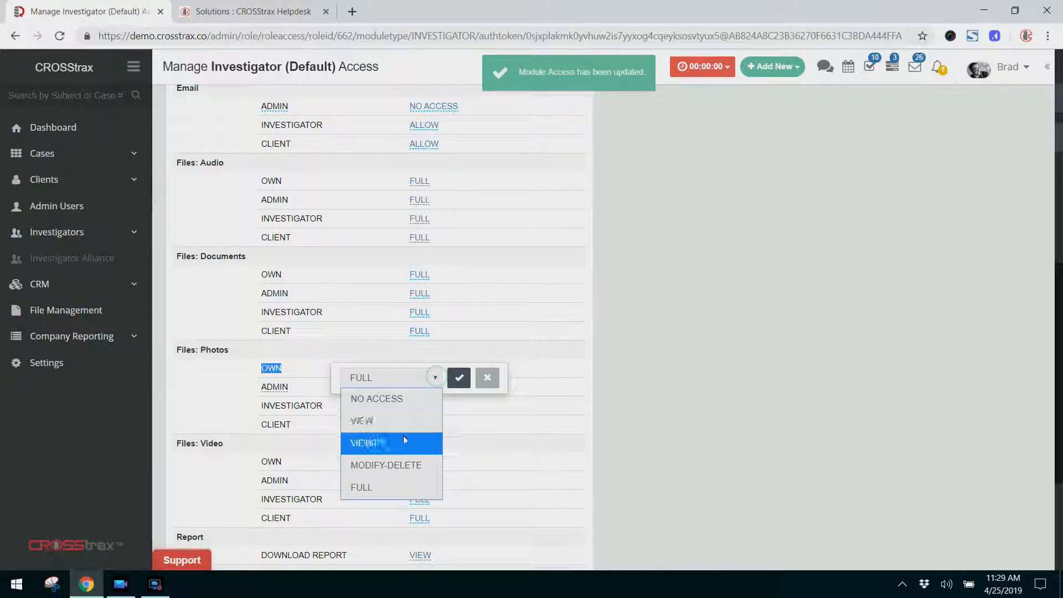
click(414, 420)
click(459, 377)
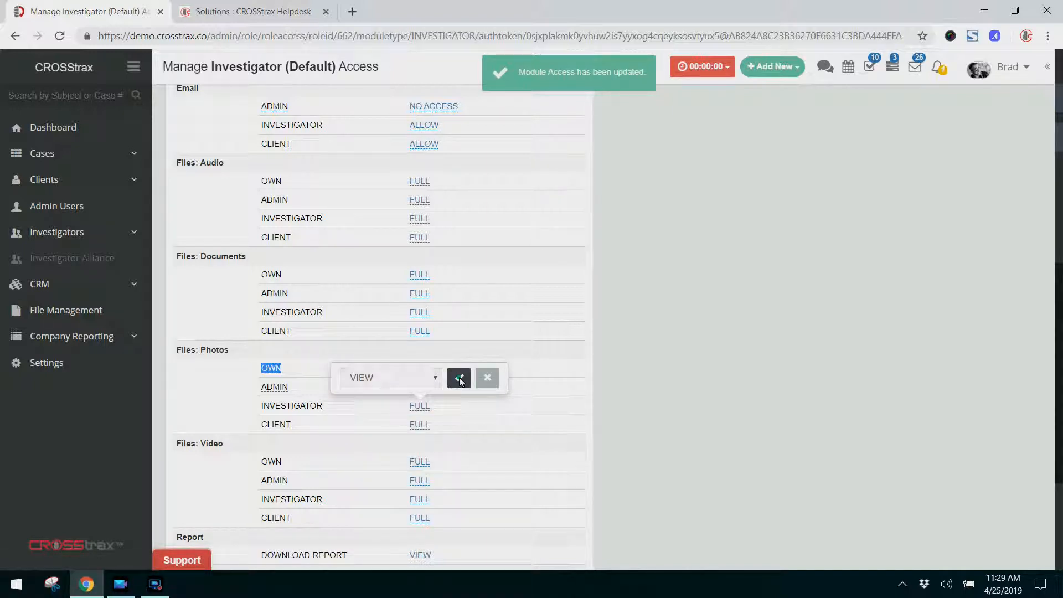
- Set the CLIENT access of the Case Note module to NO ACCESS
scroll(543, 413, down, 4)
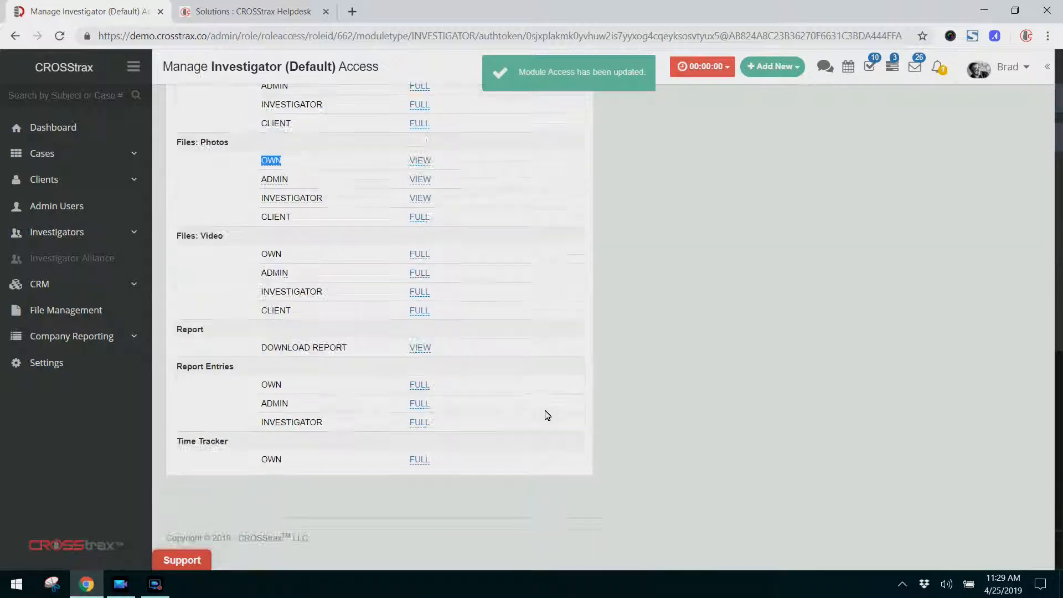
scroll(542, 417, up, 10)
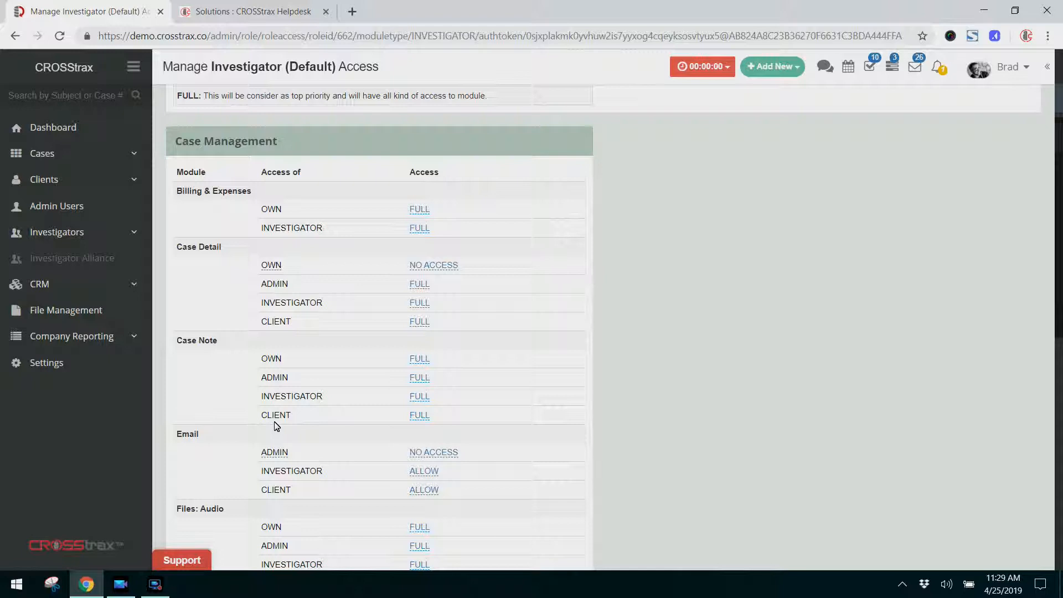
click(420, 415)
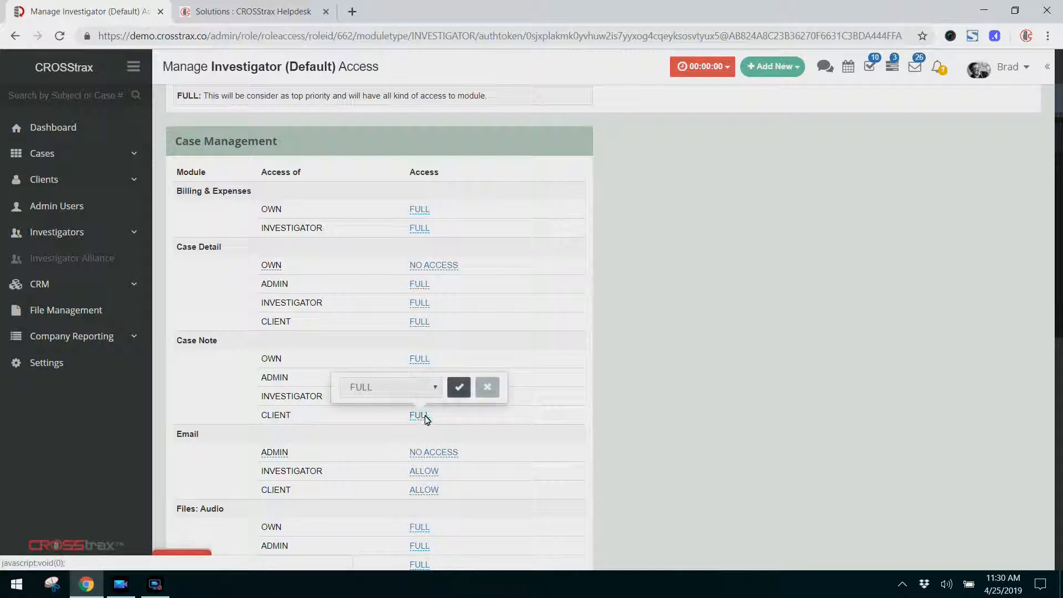
click(435, 387)
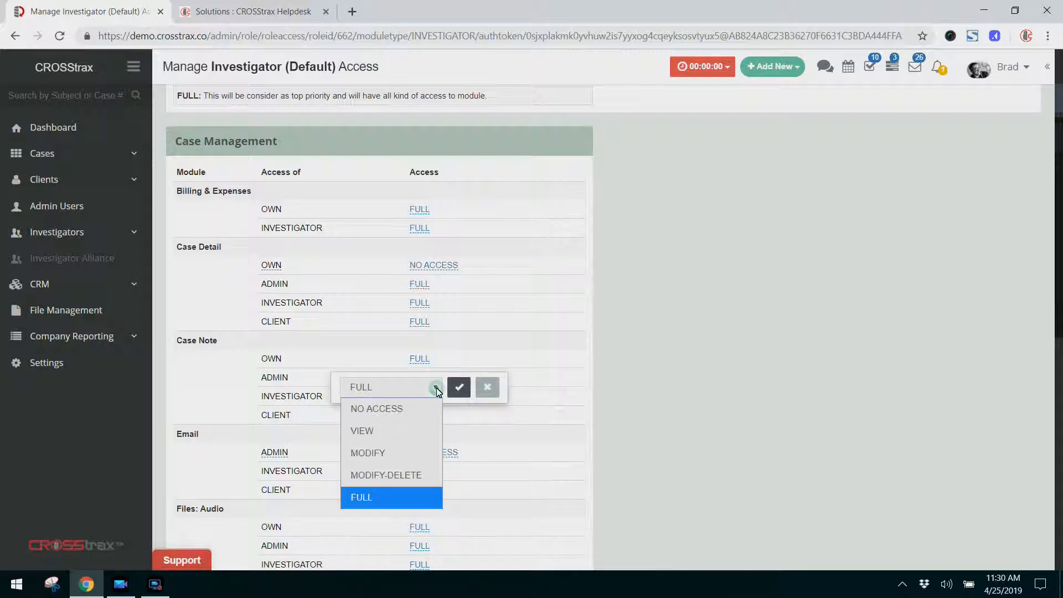
click(422, 410)
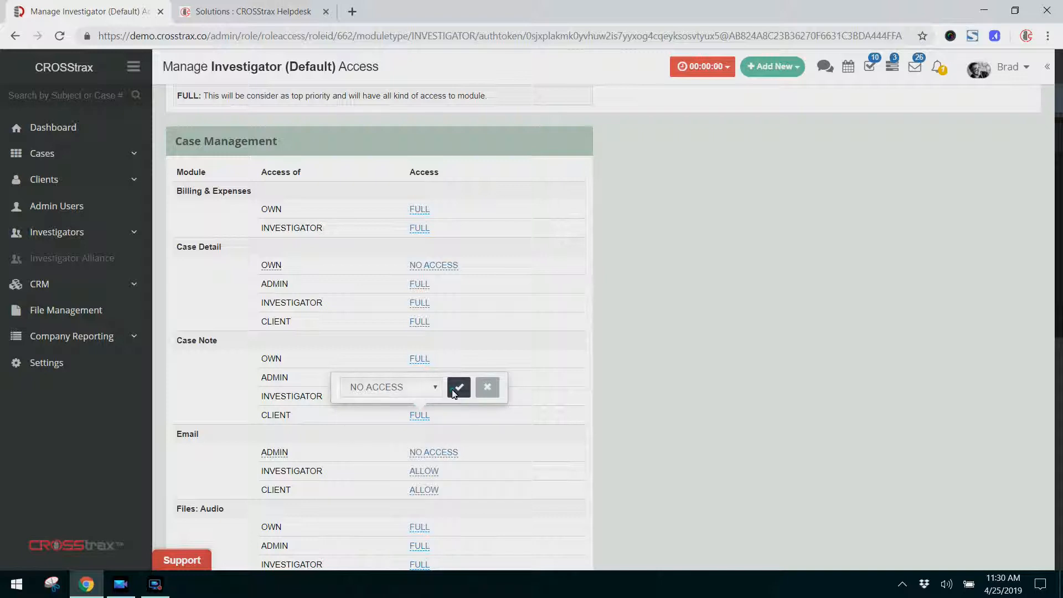
click(456, 390)
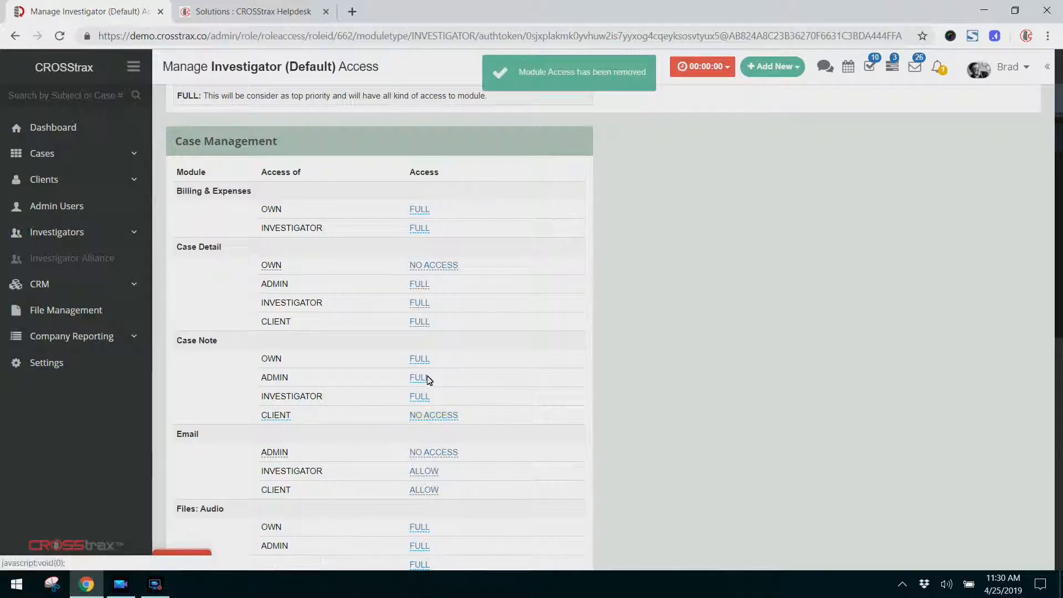
- Set the ADMIN access of the Case Note module to VIEW
click(421, 381)
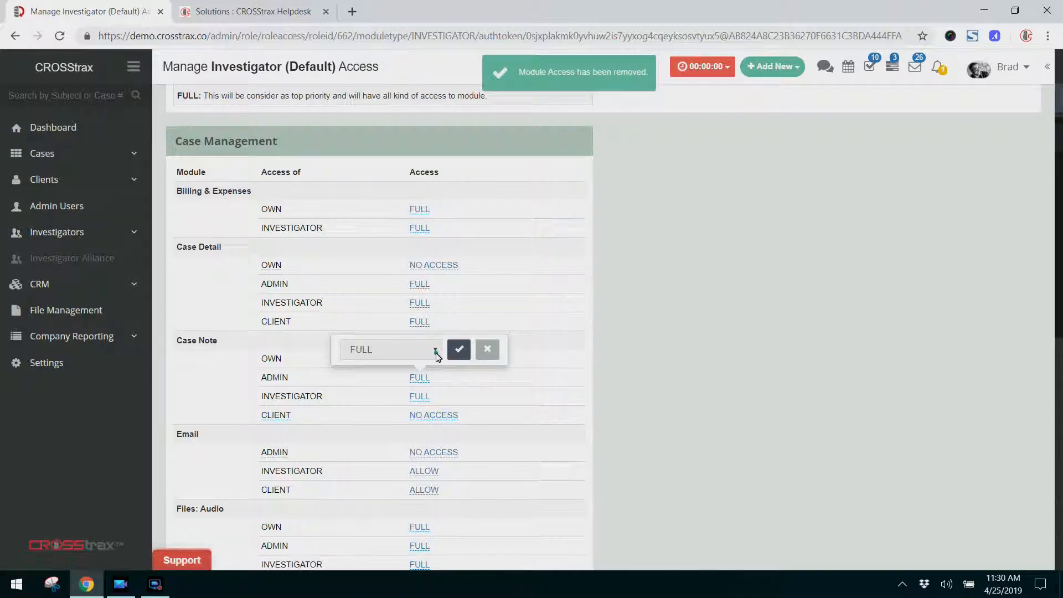
click(436, 352)
click(417, 391)
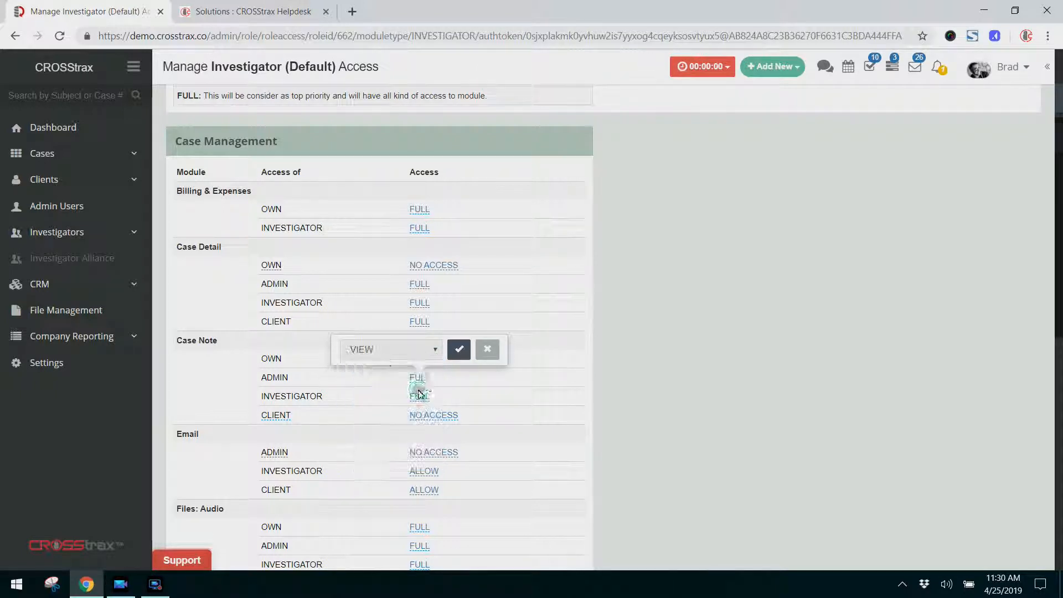
click(459, 349)
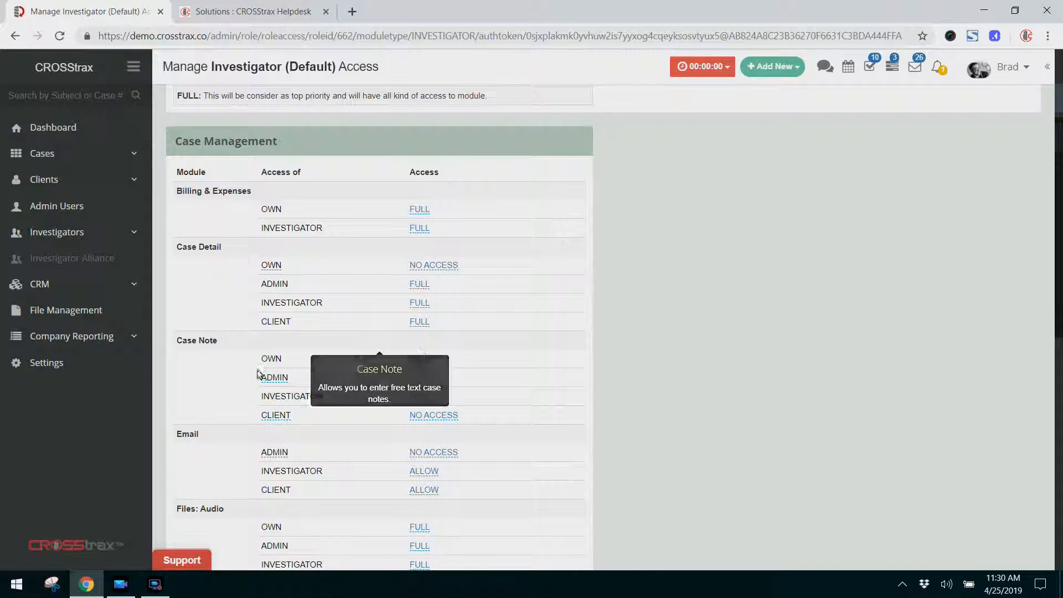
- Return to the Roles & Access settings and examine the list of roles under Investigator Role
click(58, 366)
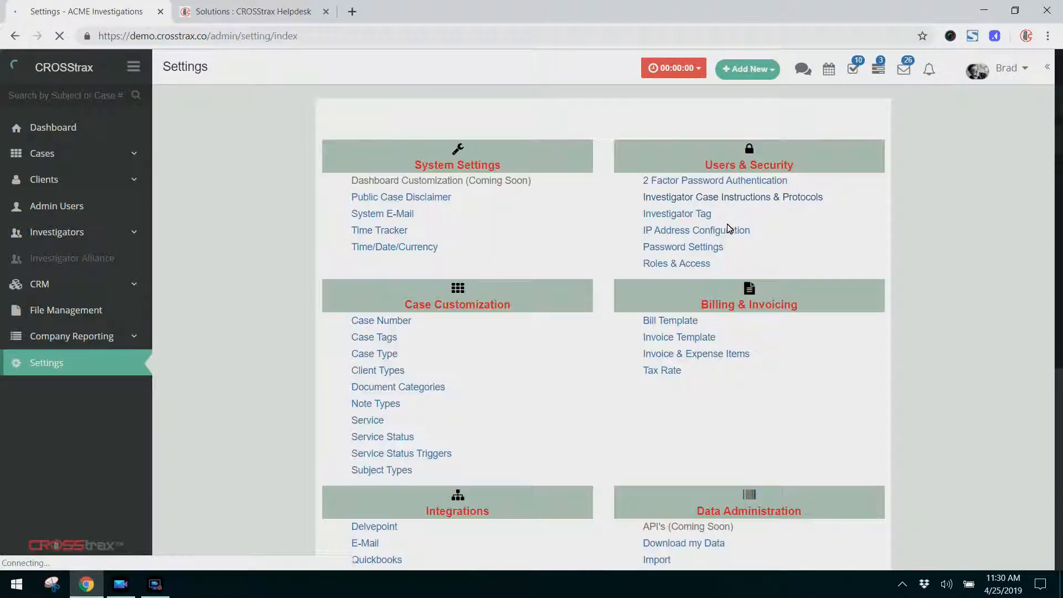
click(690, 264)
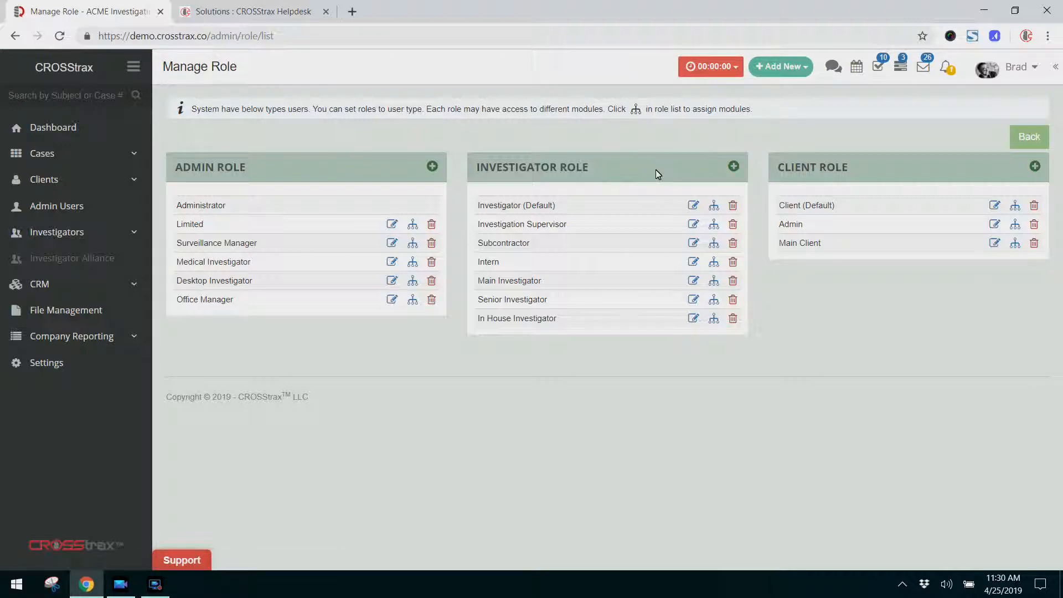
drag(480, 212, 745, 327)
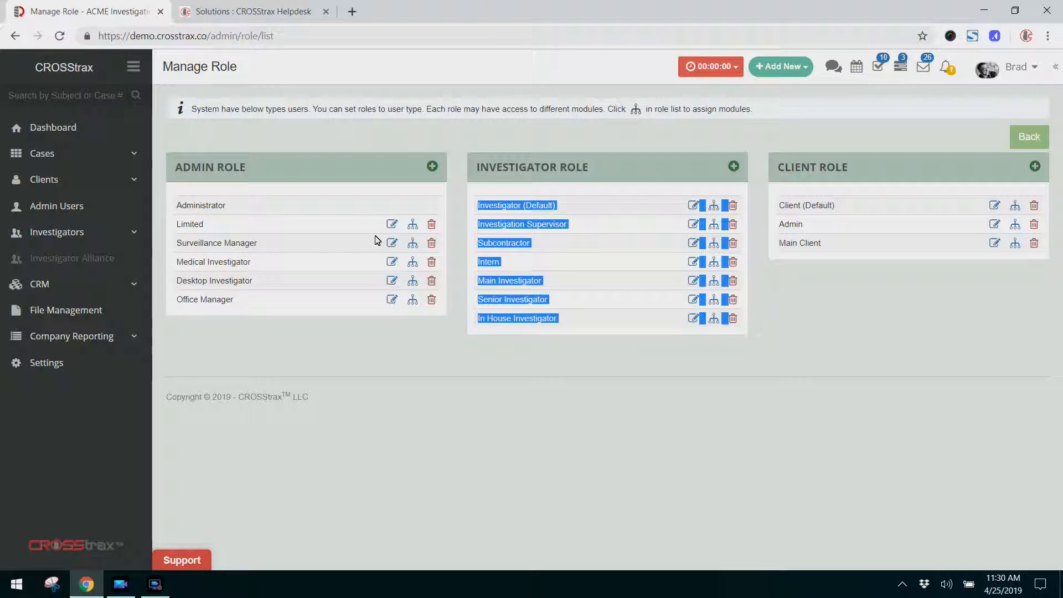
- Open the first investigator's account from the Investigator Database, view the roles available in its Role field, and dismiss them
click(79, 237)
click(23, 259)
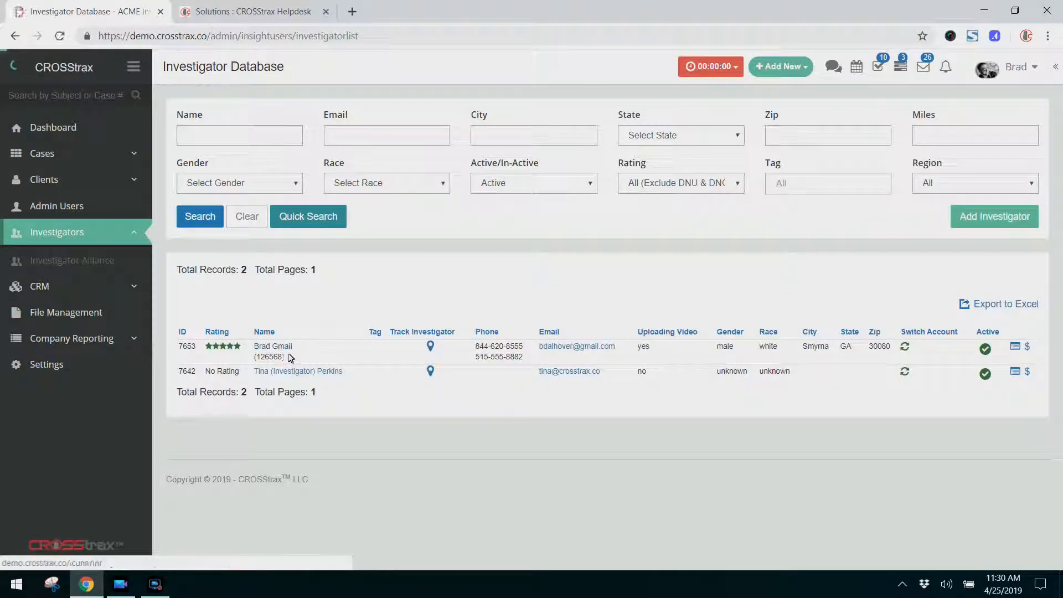
click(288, 348)
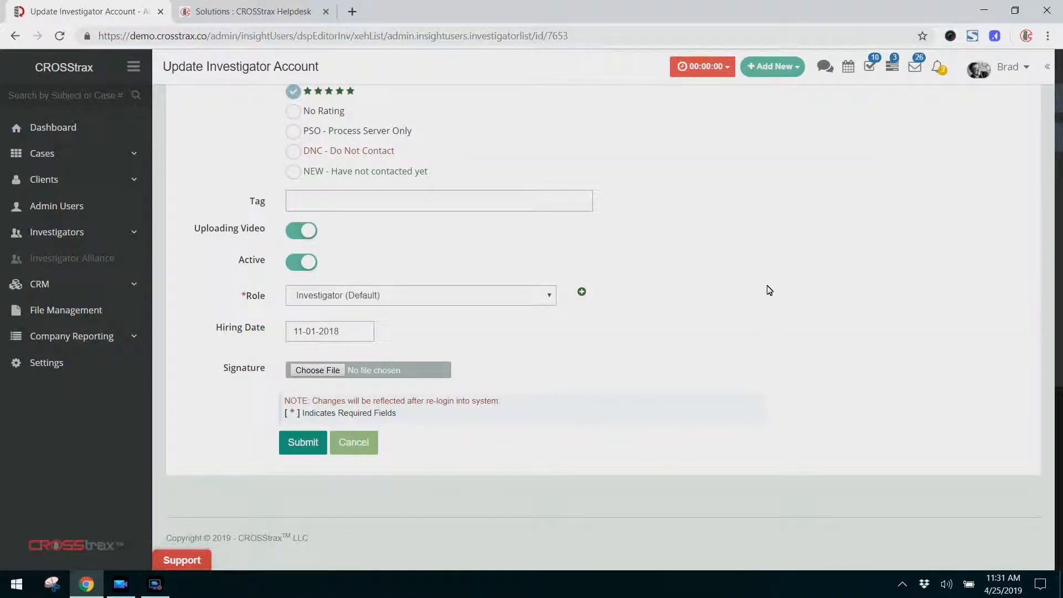
click(551, 296)
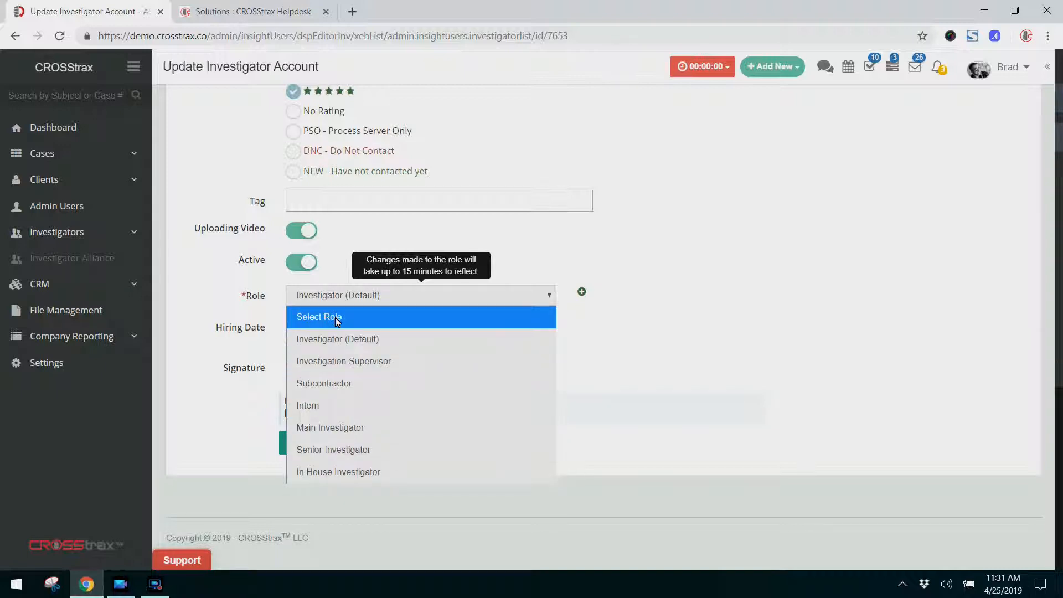
click(219, 289)
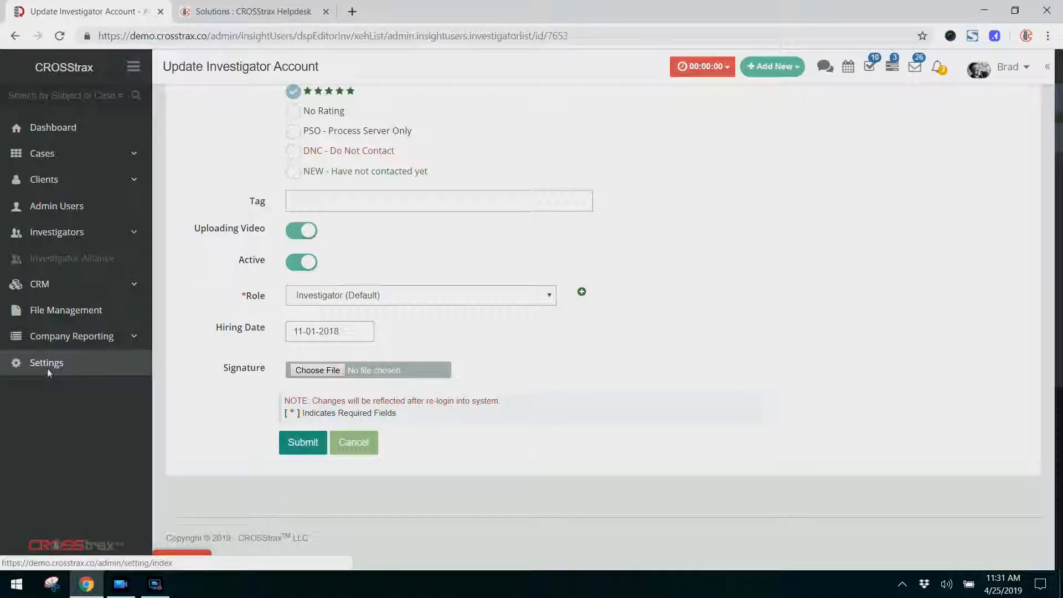